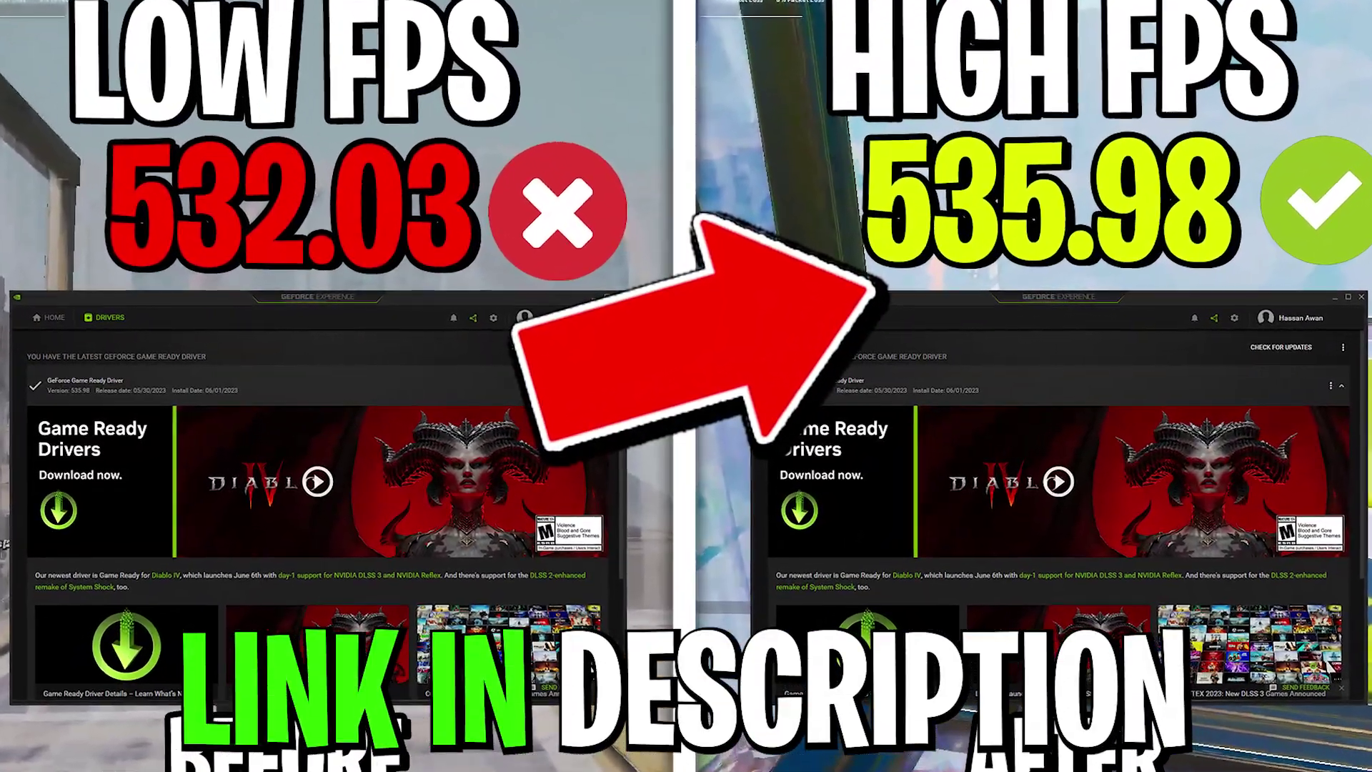
# Step: Move forward, switch to the knife, then inject the Medi-Shot to restore health
pyautogui.press('w')
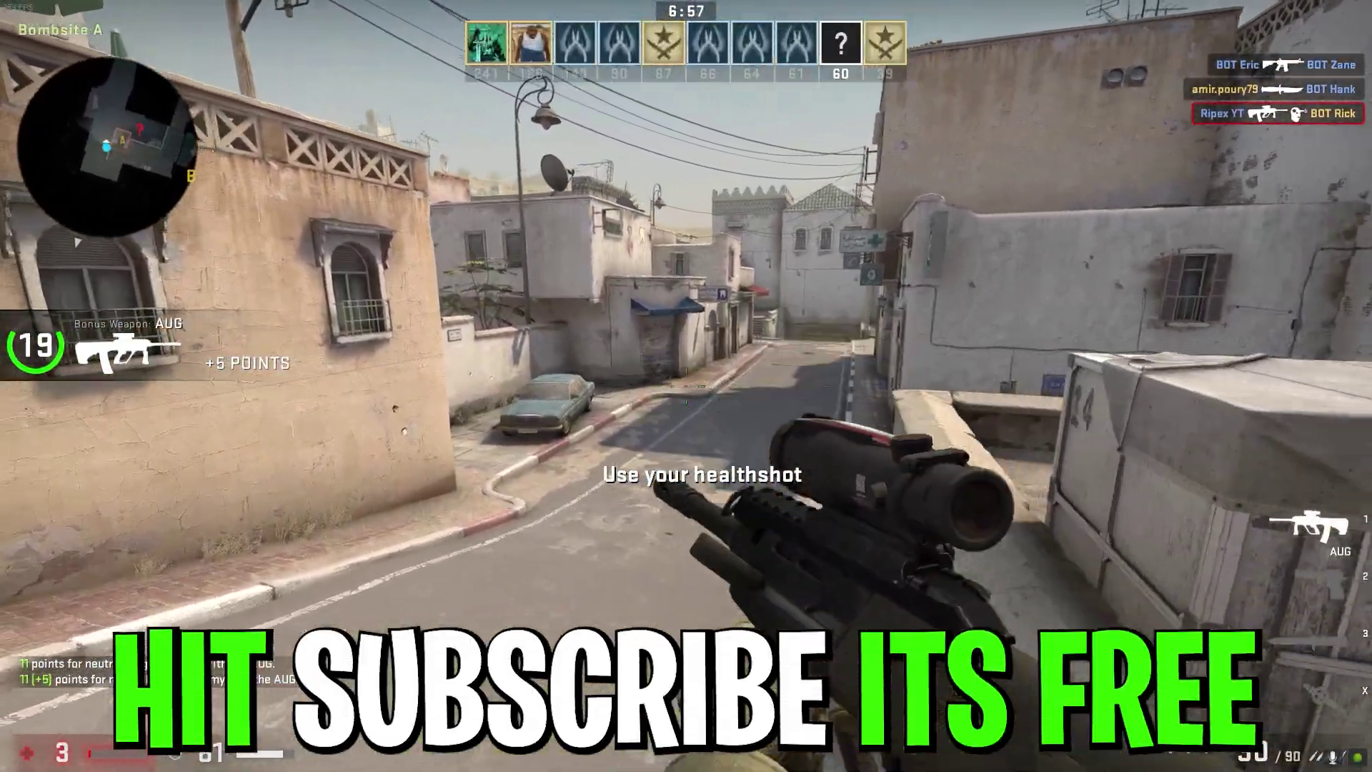
pyautogui.press('3')
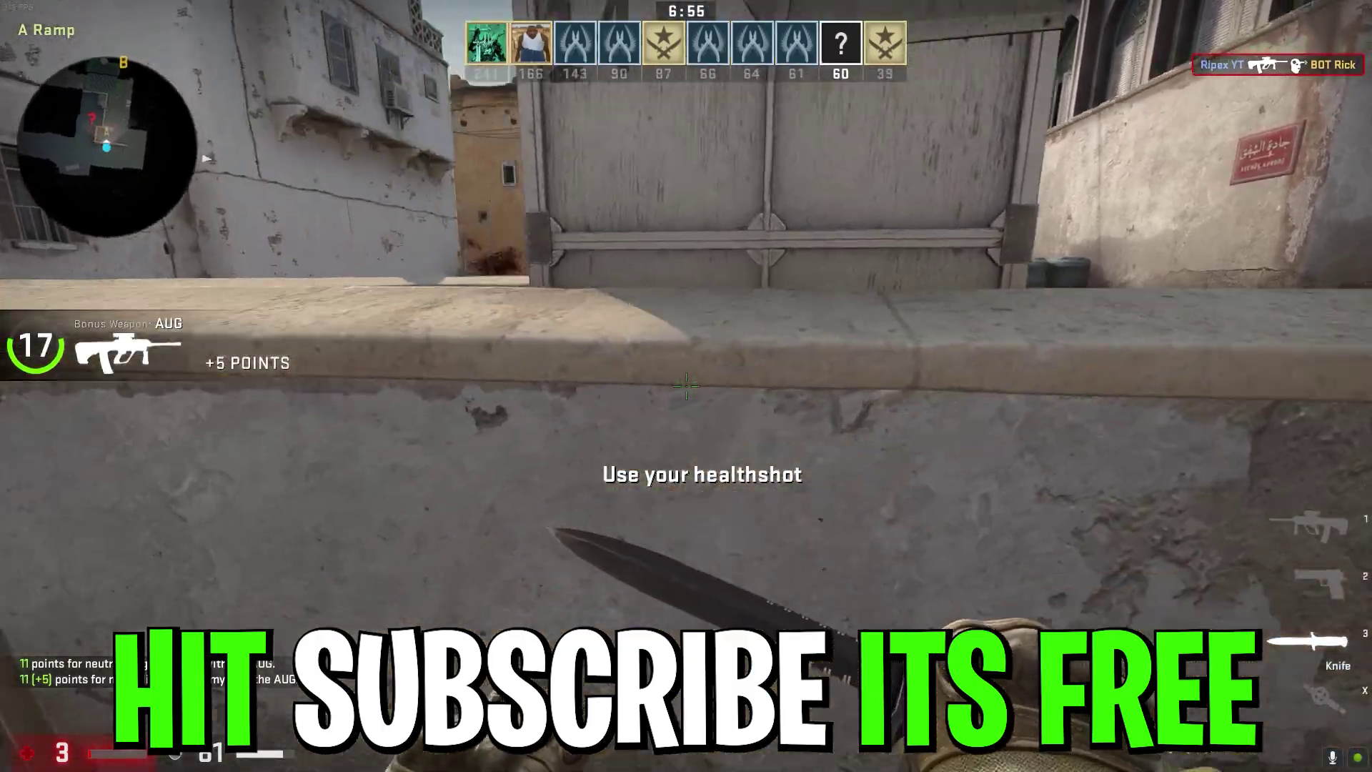
pyautogui.press('x')
pyautogui.click(686, 386)
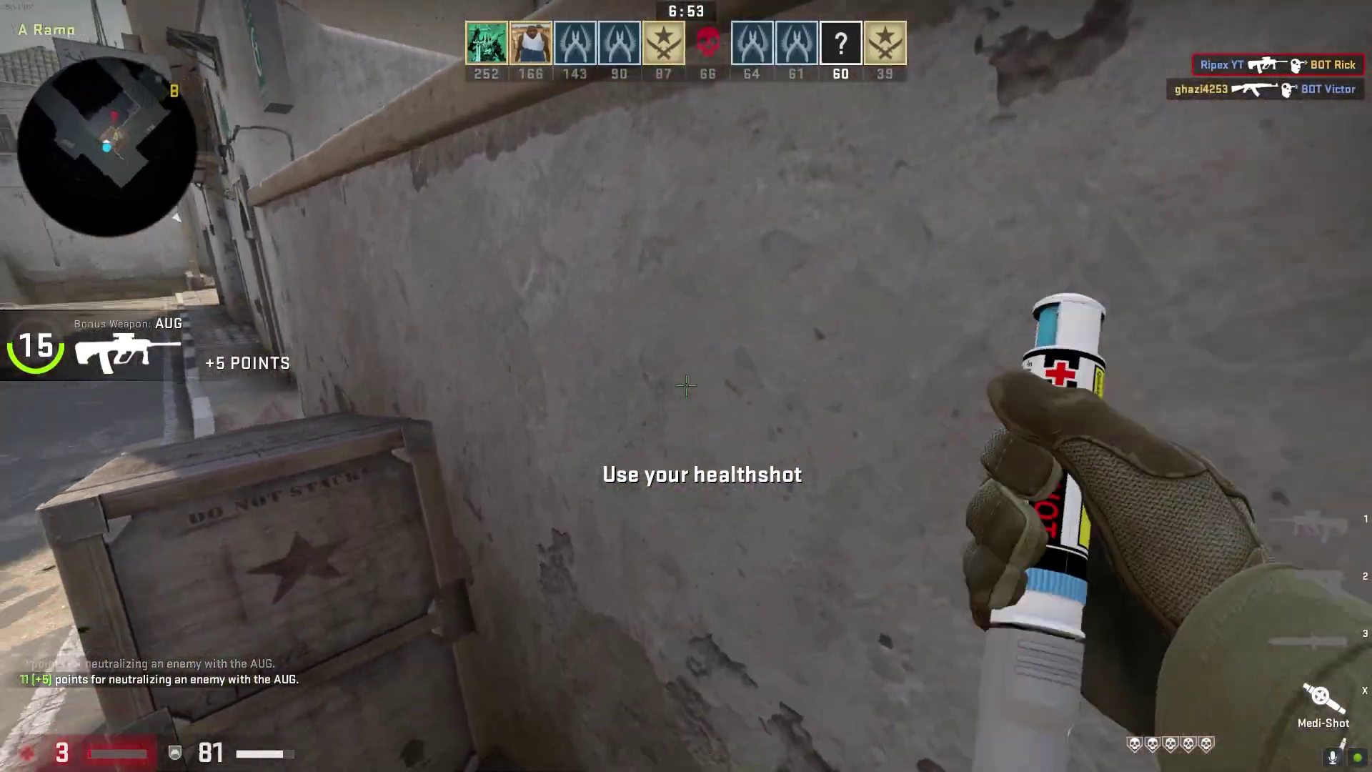
# Step: Draw the AUG, climb onto the crate, and scope in to shoot the enemy down the street
pyautogui.press('1')
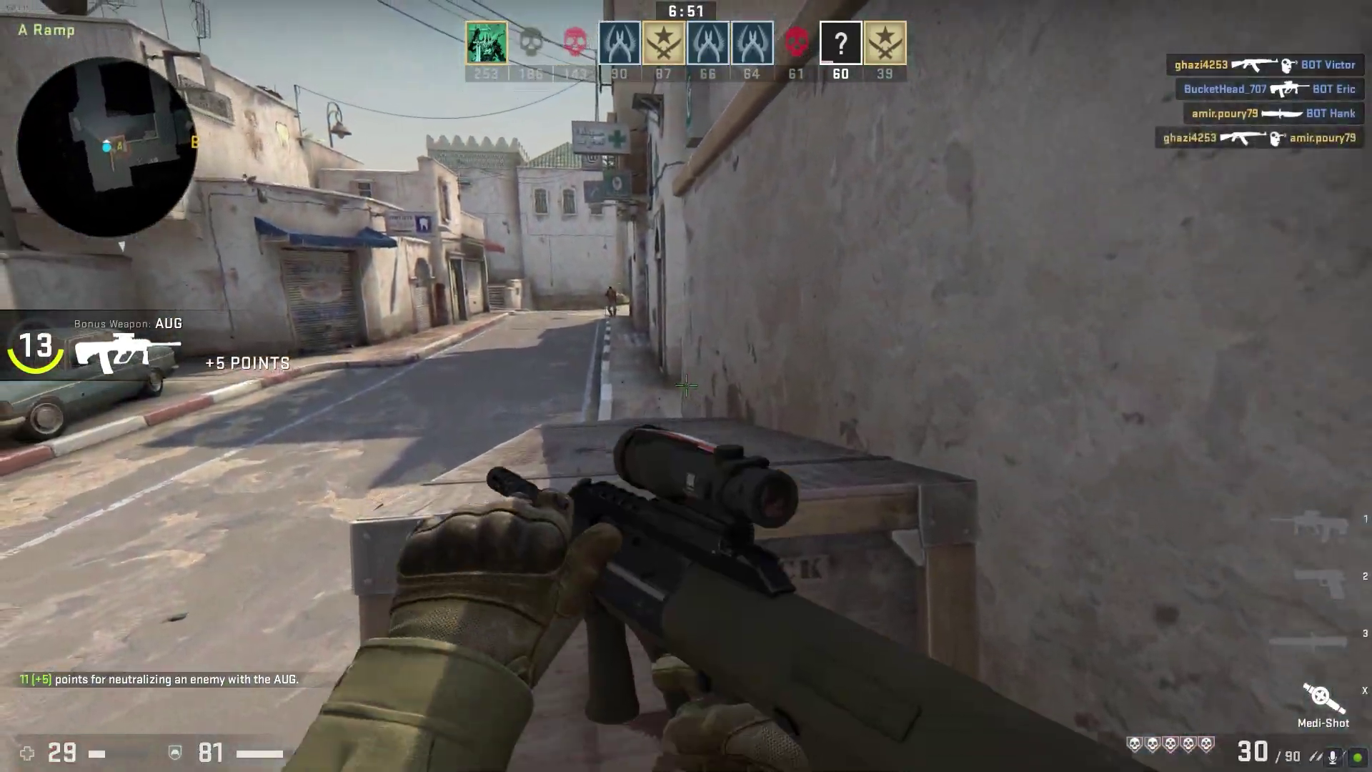
pyautogui.press('space')
pyautogui.rightClick(686, 386)
pyautogui.rightClick(686, 386)
pyautogui.click(686, 386)
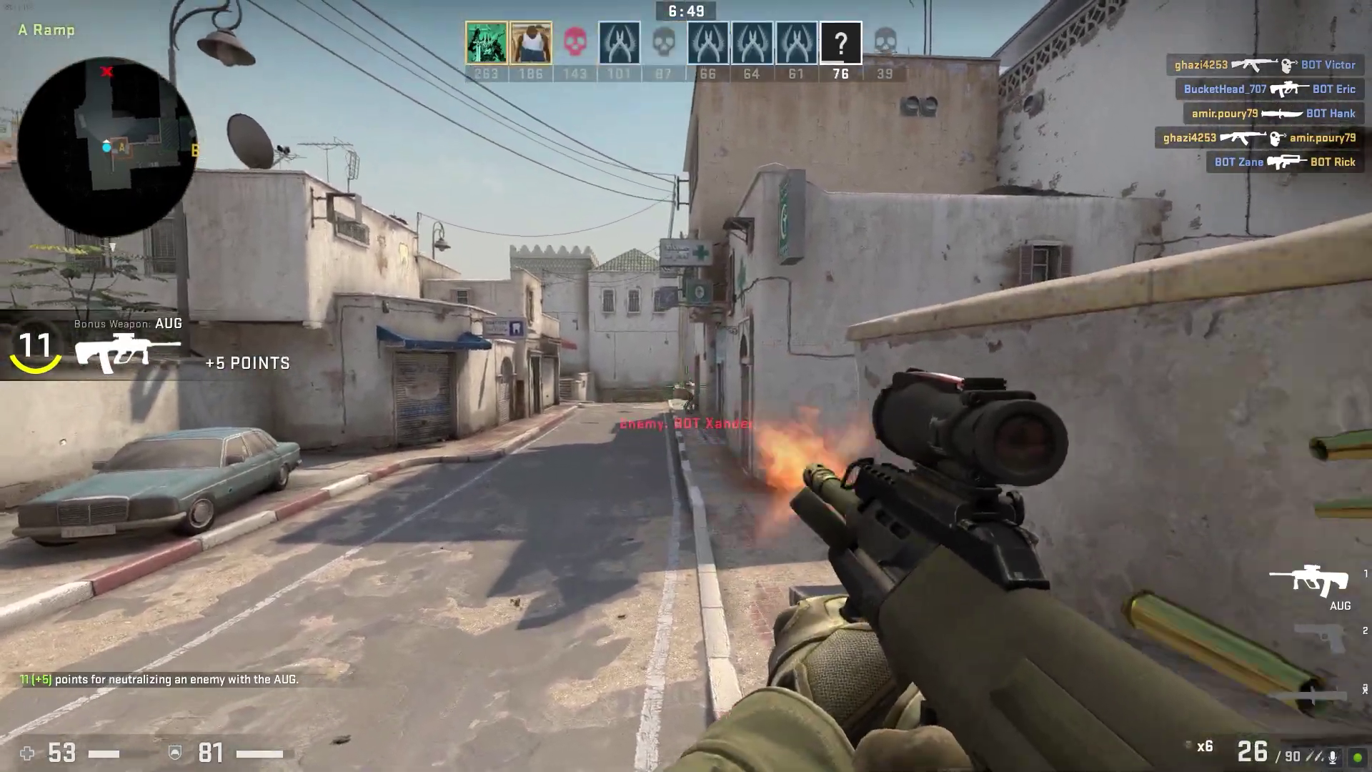
pyautogui.rightClick(686, 386)
pyautogui.click(686, 386)
pyautogui.rightClick(687, 386)
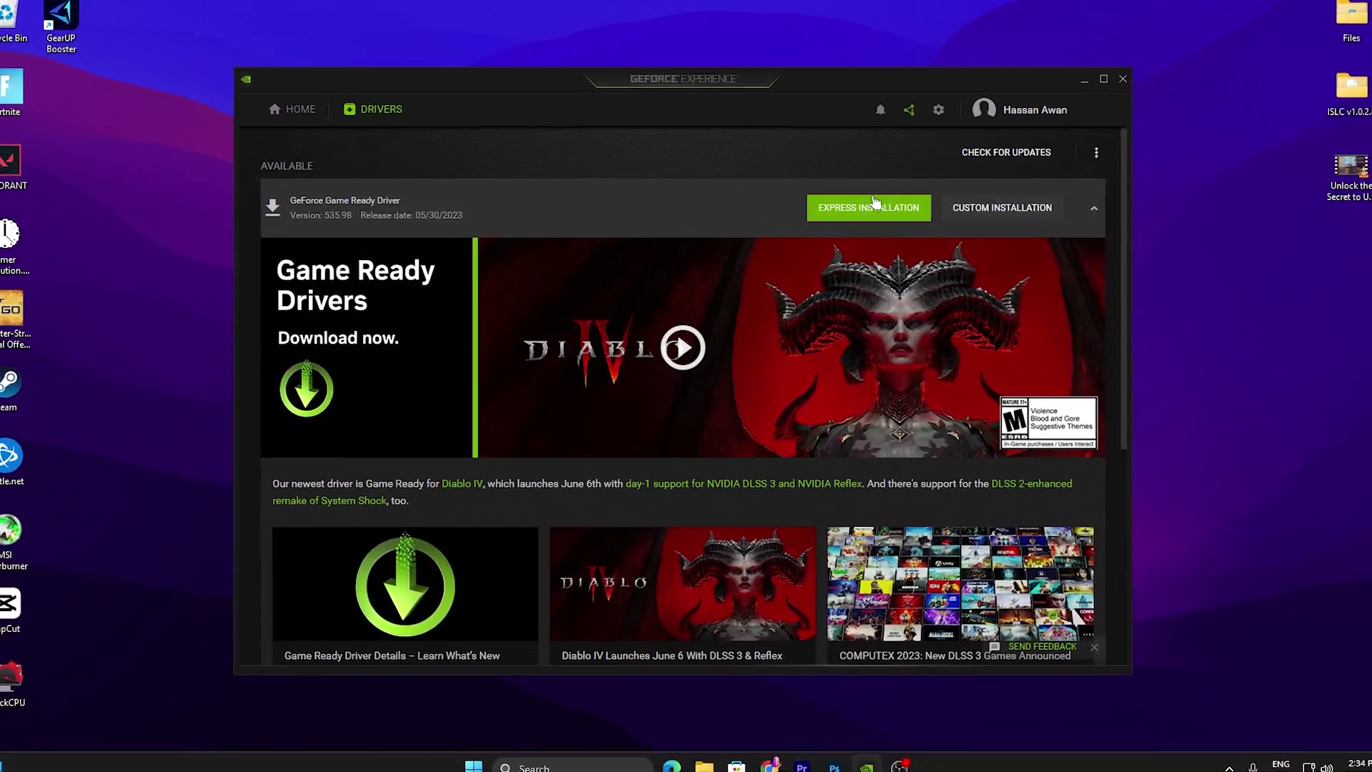
# Step: Google 'nvidia' in a new tab and find the 535.98 Game Ready driver on NVIDIA's driver page
pyautogui.click(774, 758)
pyautogui.click(193, 11)
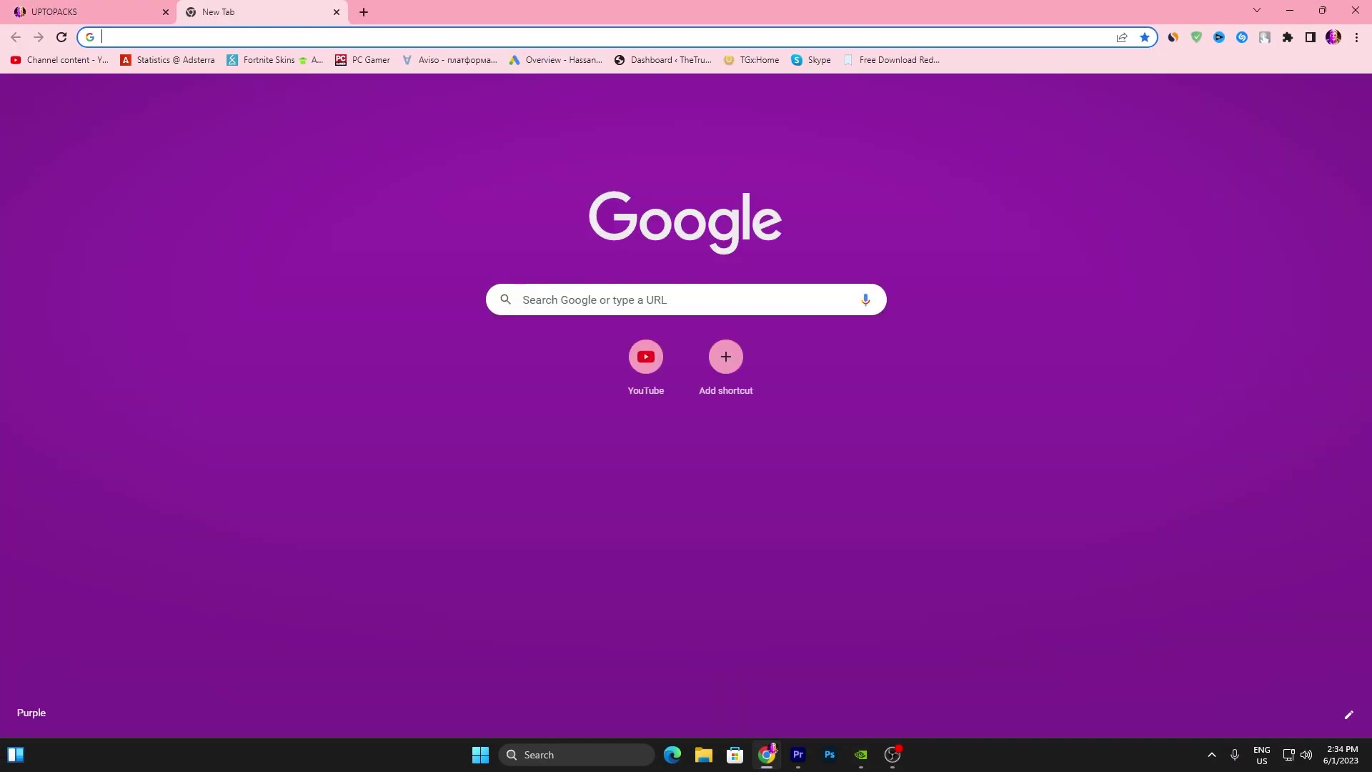
pyautogui.write('nvidia')
pyautogui.press('Return')
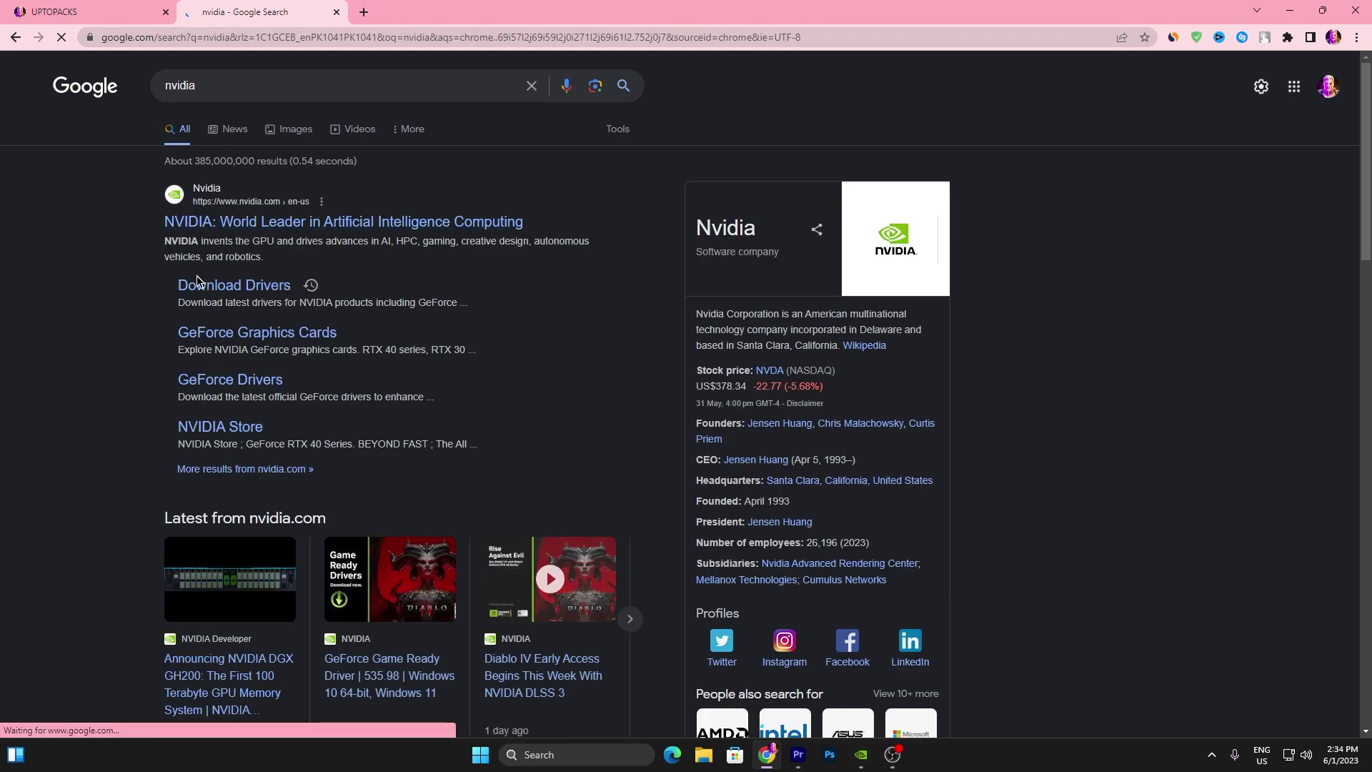
pyautogui.click(219, 289)
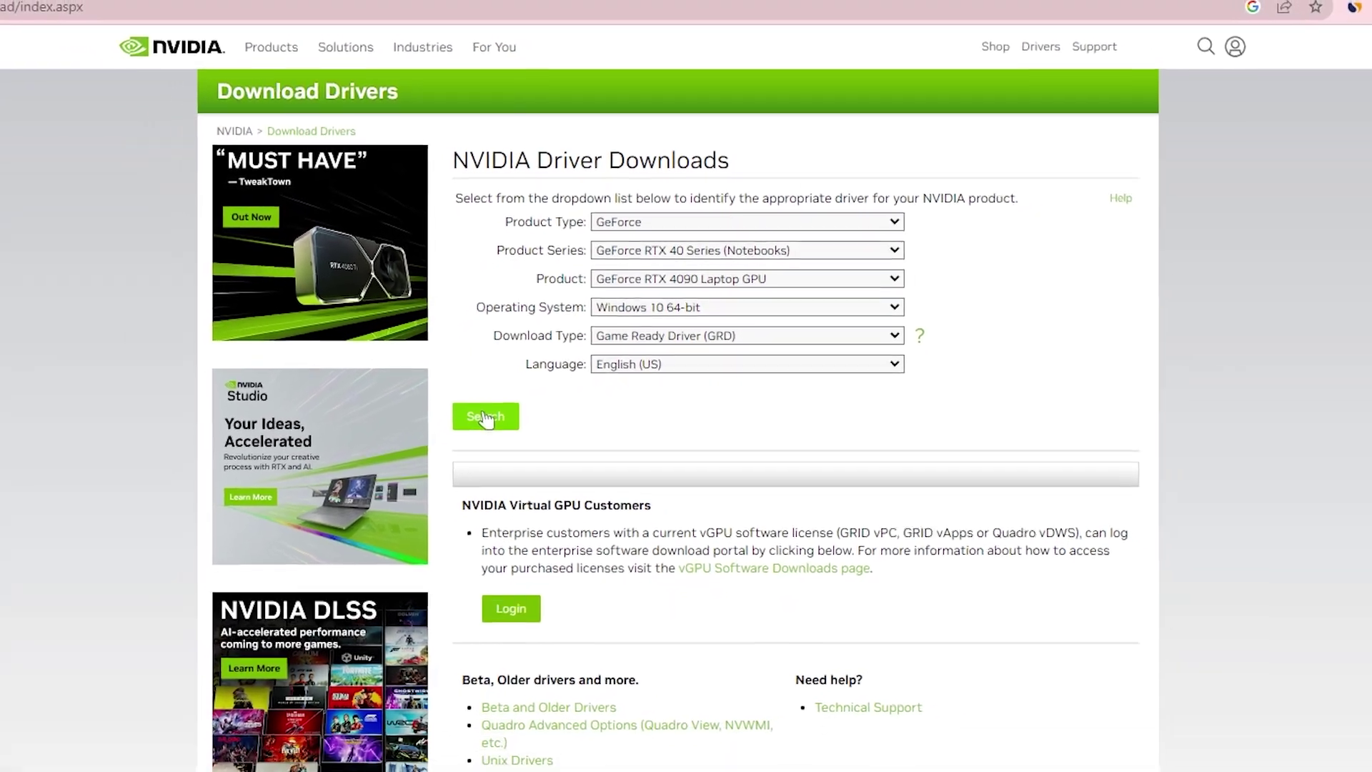
pyautogui.click(476, 431)
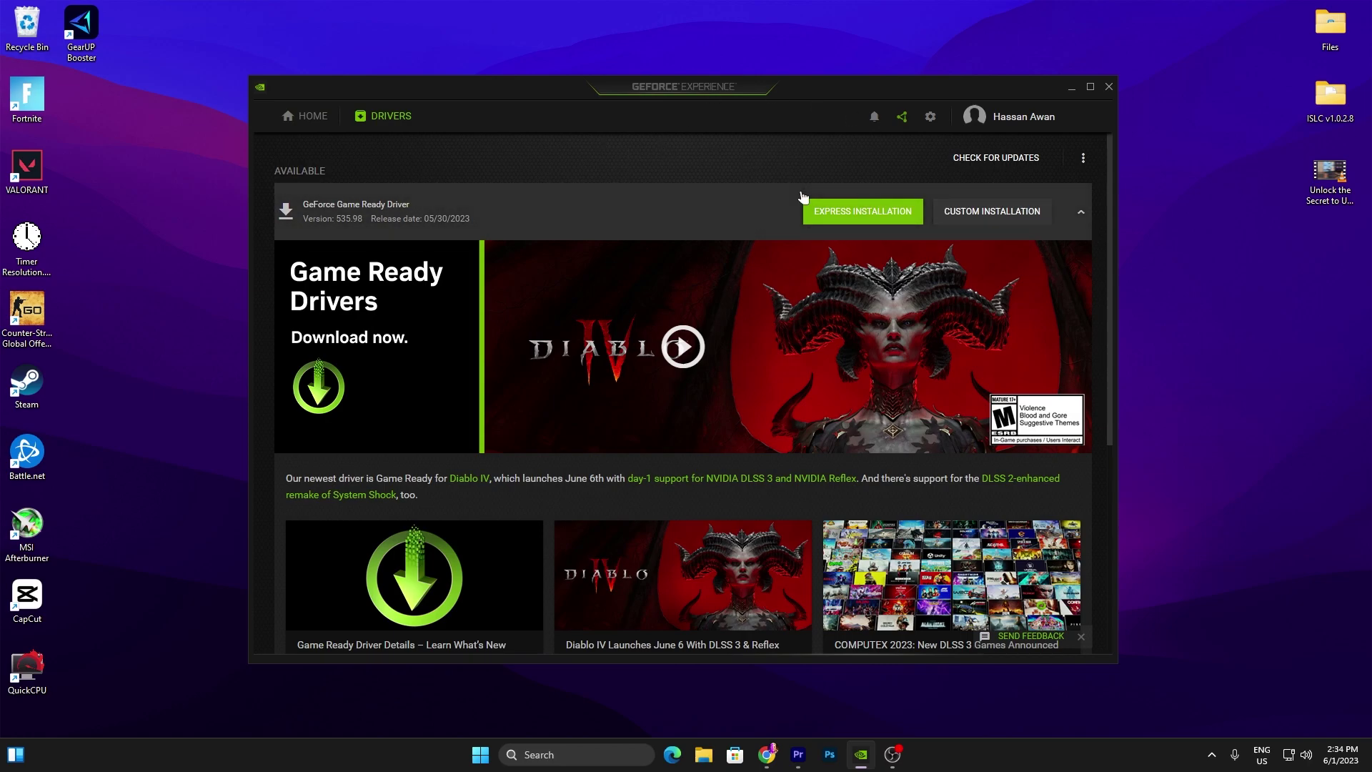
# Step: Start Express Installation of the 535.98 Game Ready driver with default settings
pyautogui.click(853, 216)
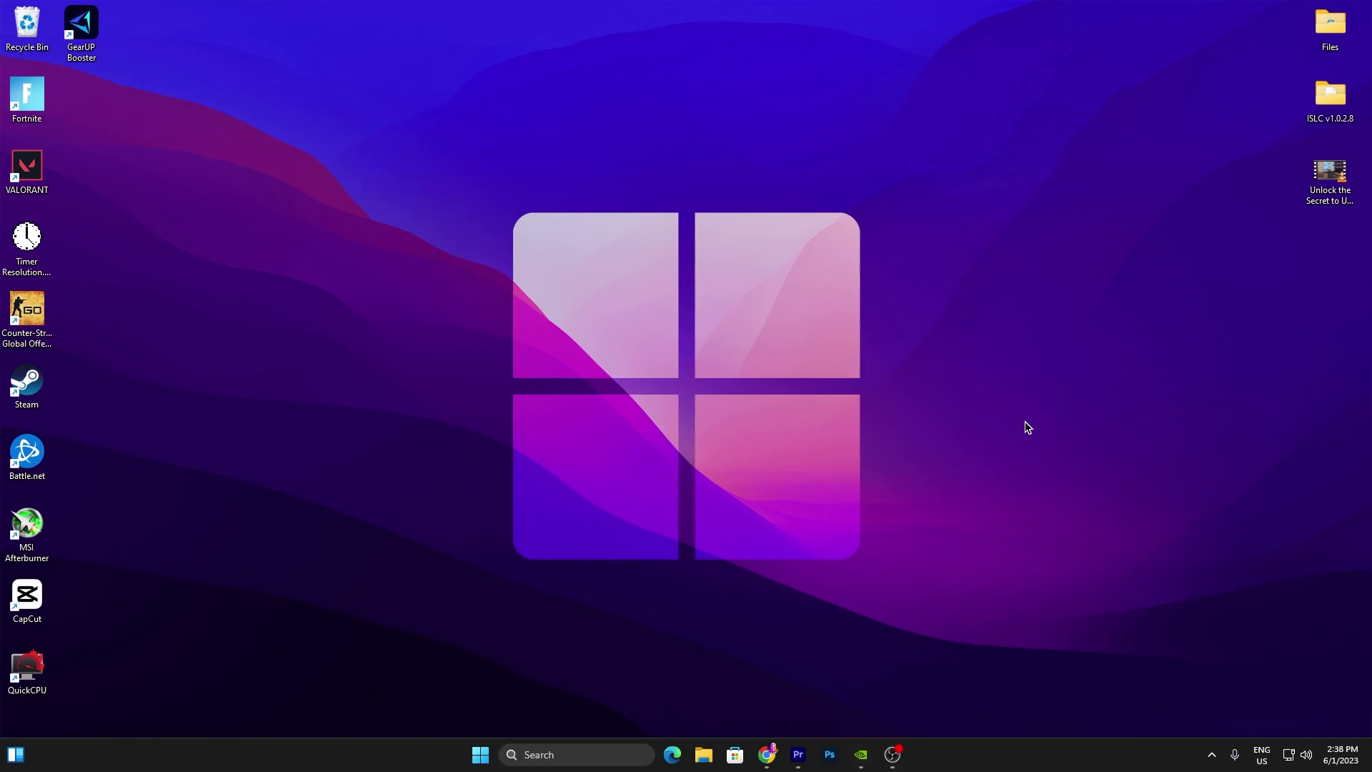
pyautogui.click(769, 754)
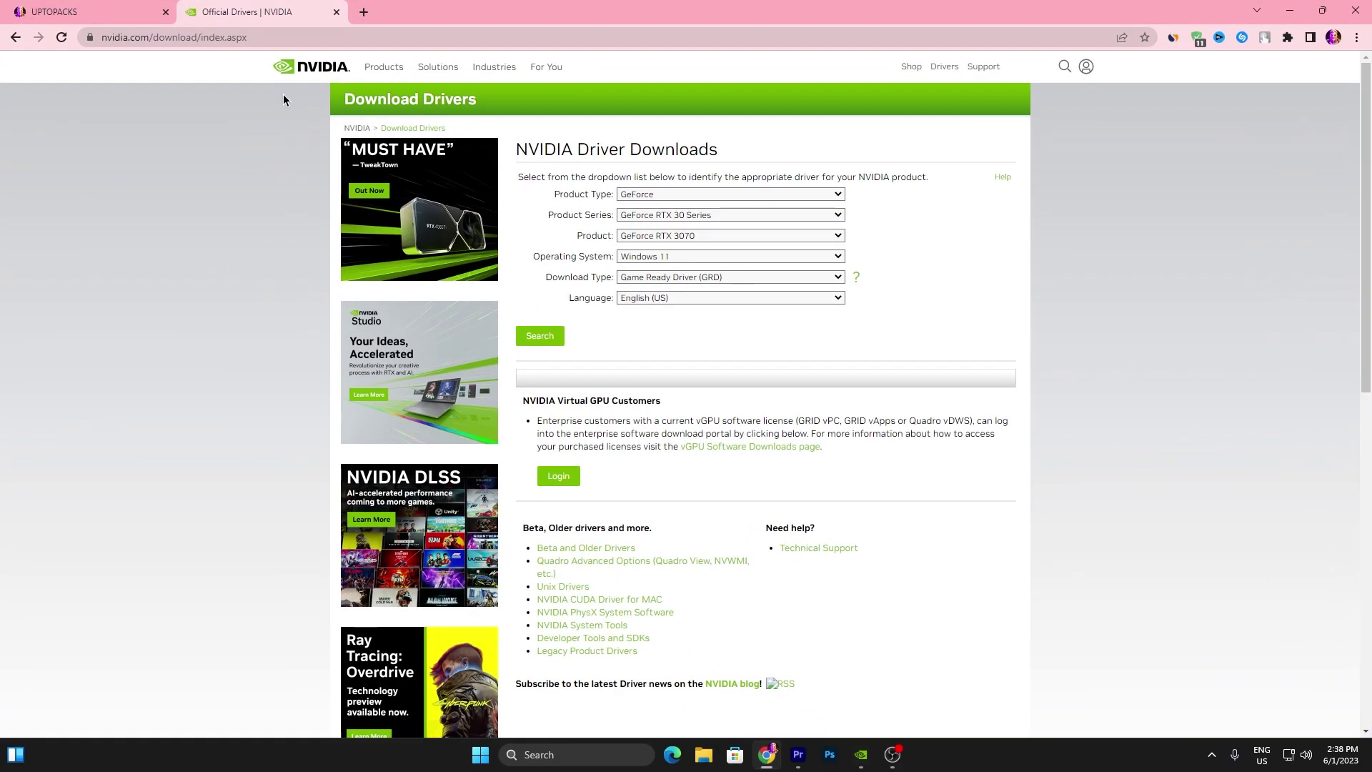
# Step: Search UPTOPACKS for 'nvidia', open the Best NVIDIA Control Panel post, and follow the Disable GPU Power Throttle link
pyautogui.click(81, 10)
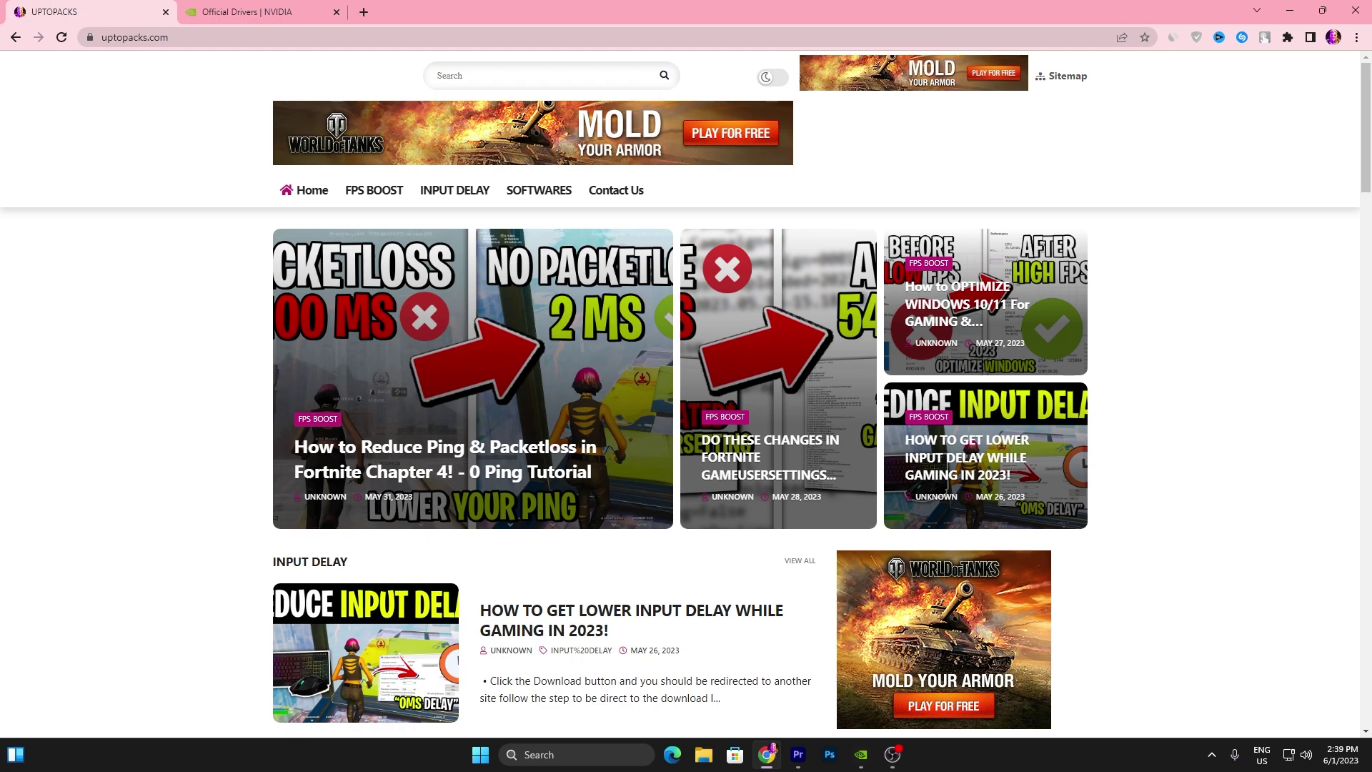
pyautogui.click(438, 75)
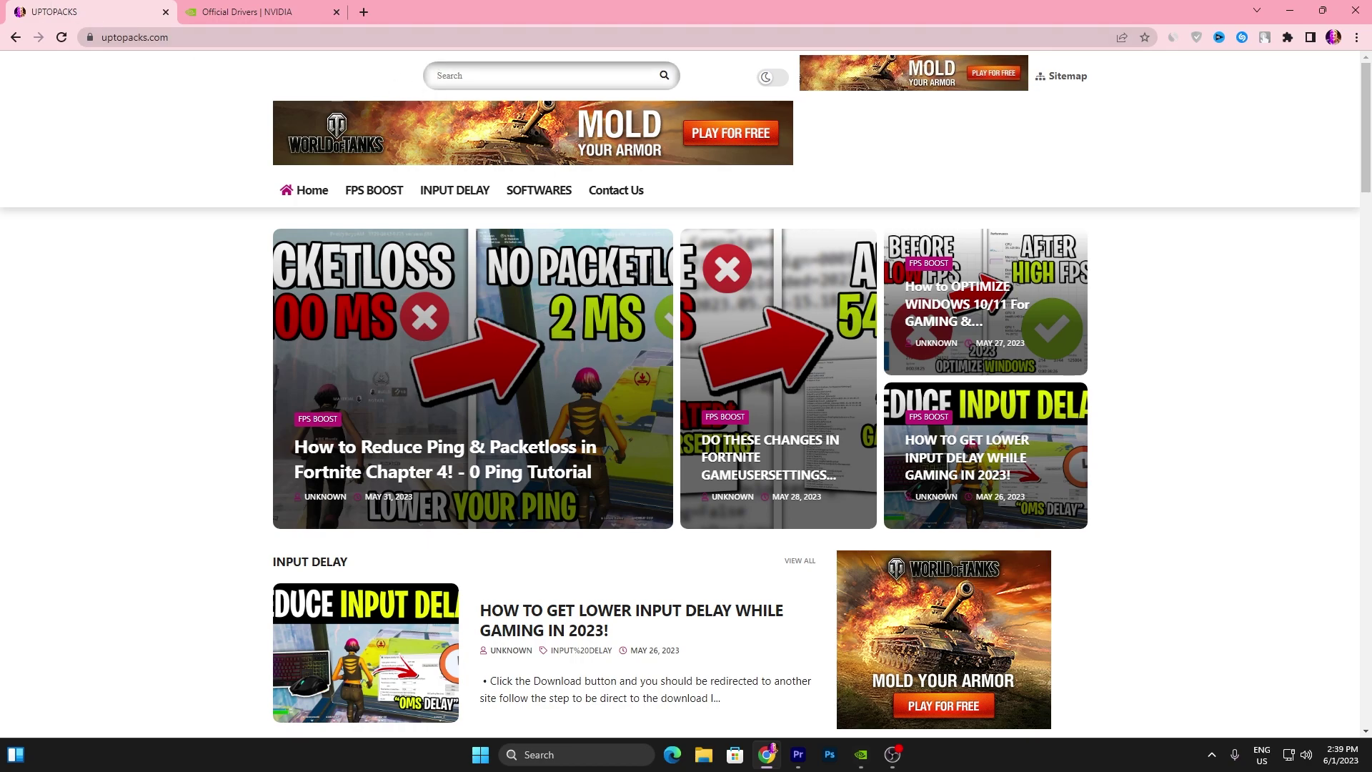
pyautogui.press('Return')
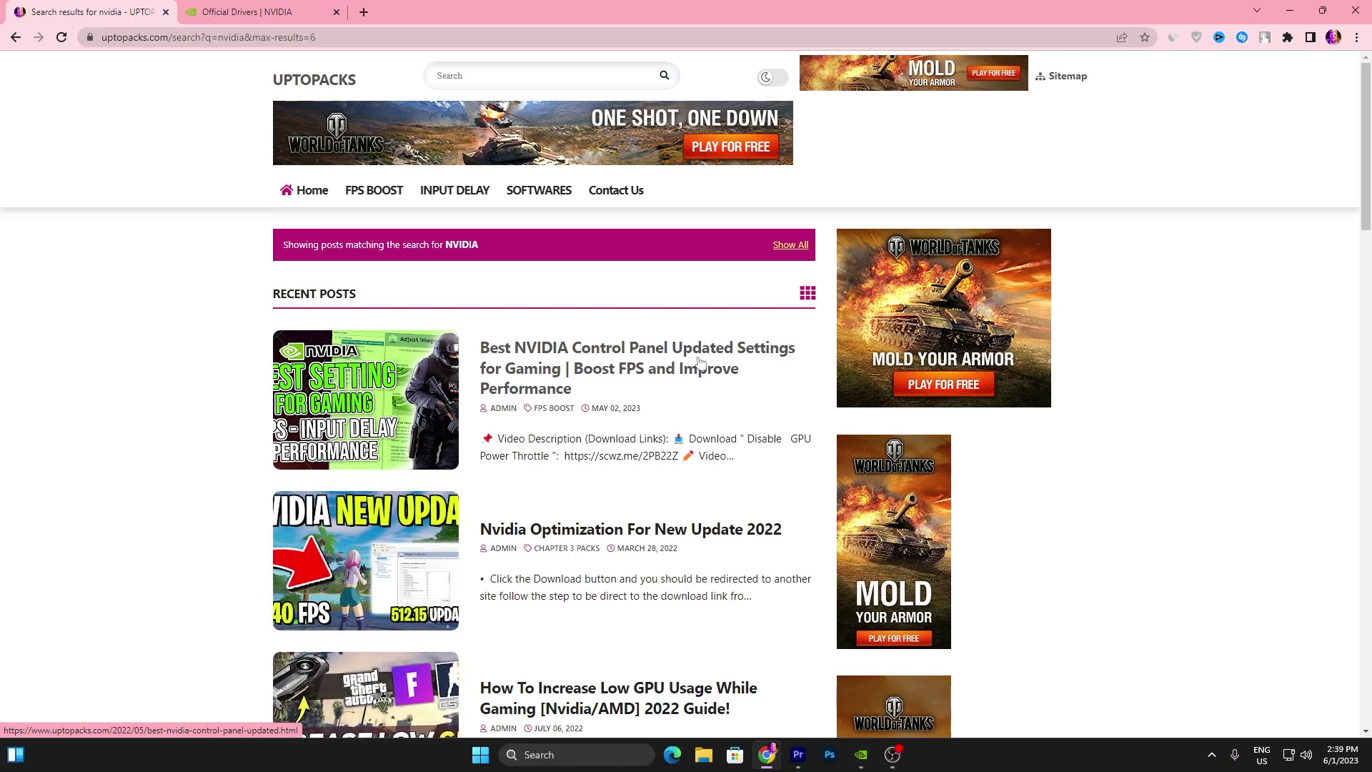
pyautogui.click(356, 383)
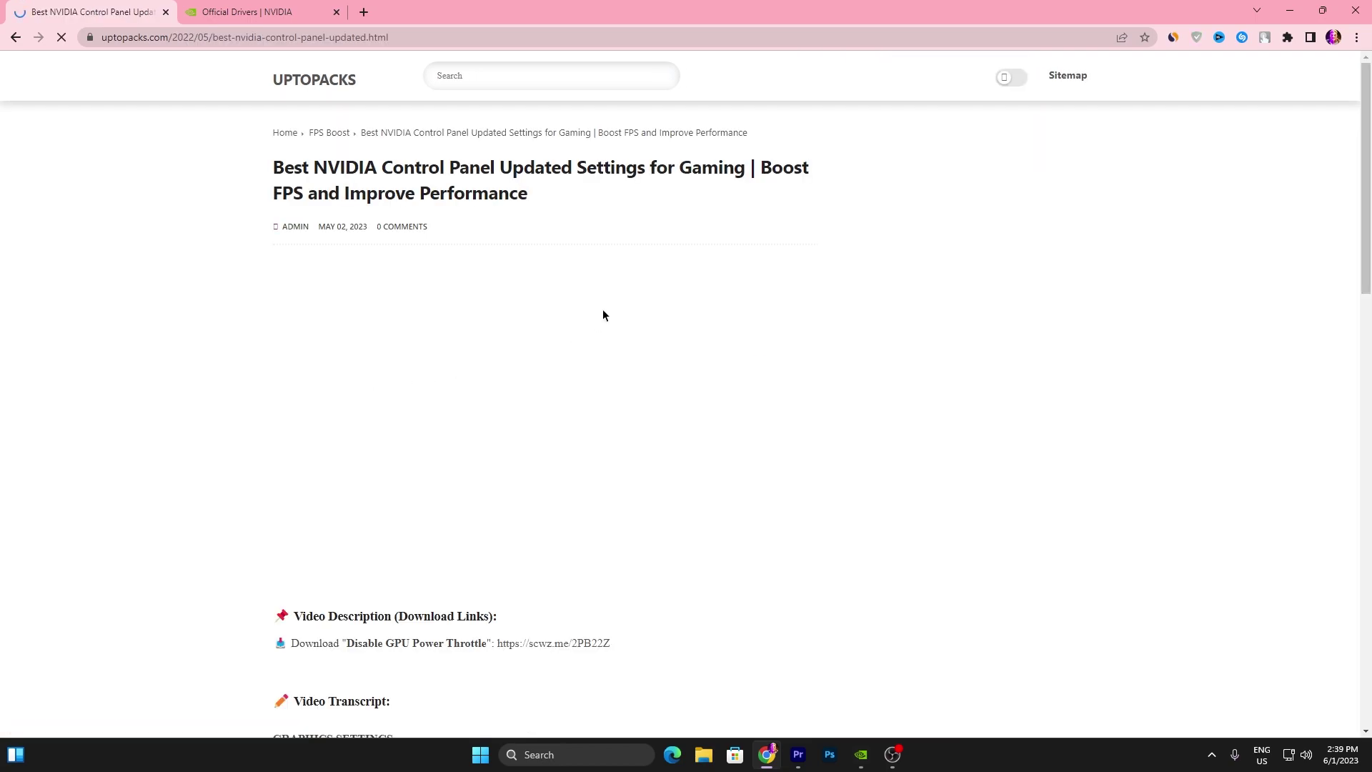
pyautogui.scroll(-5, 607, 305)
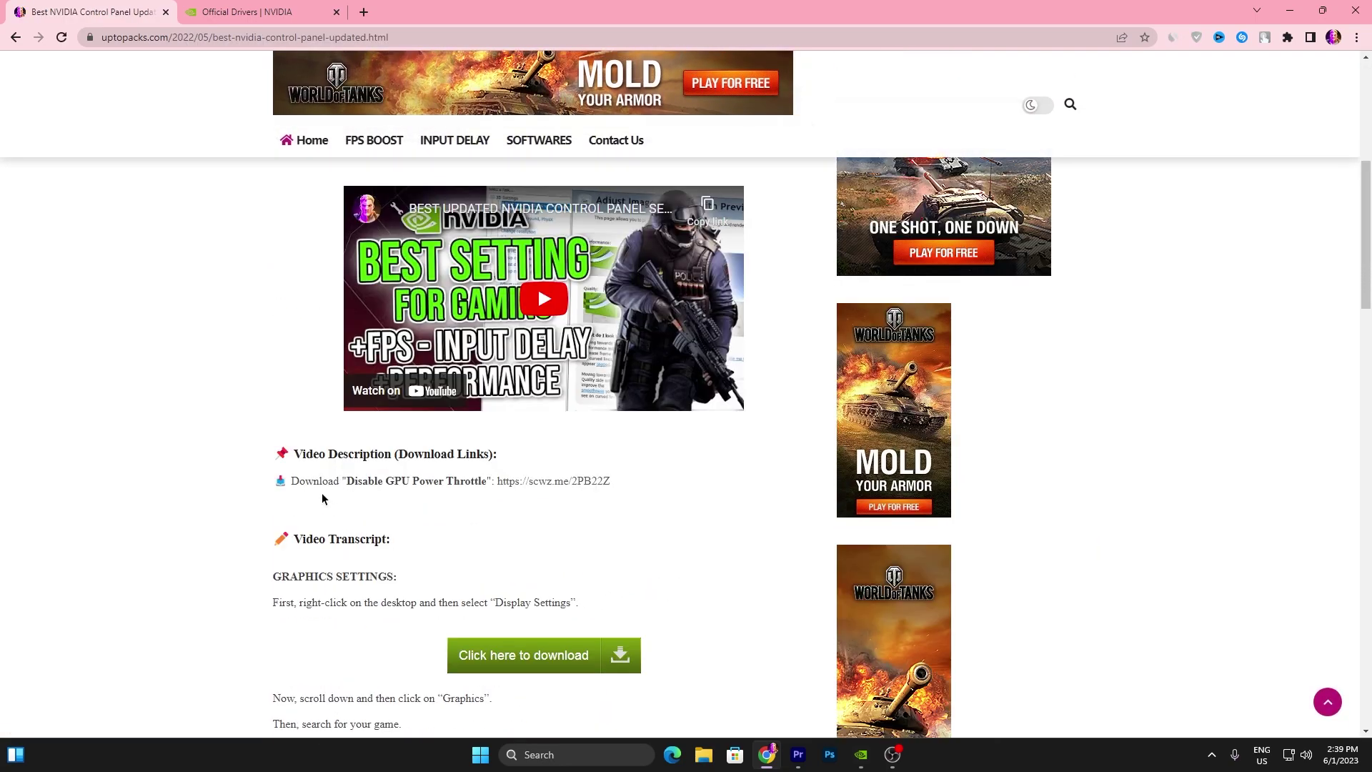
pyautogui.click(555, 486)
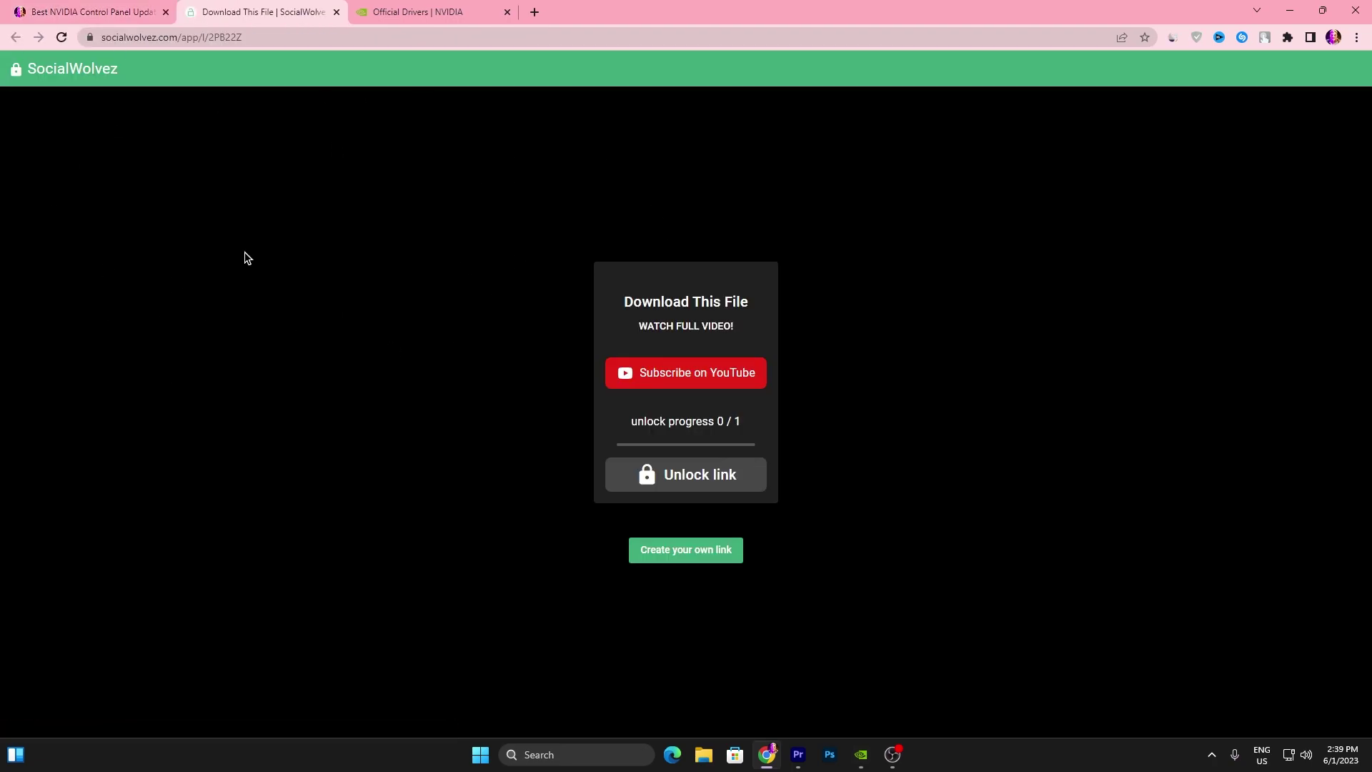
# Step: Complete the YouTube subscribe unlock and download Disable GPU Power Throttle.rar from Google Drive
pyautogui.click(692, 386)
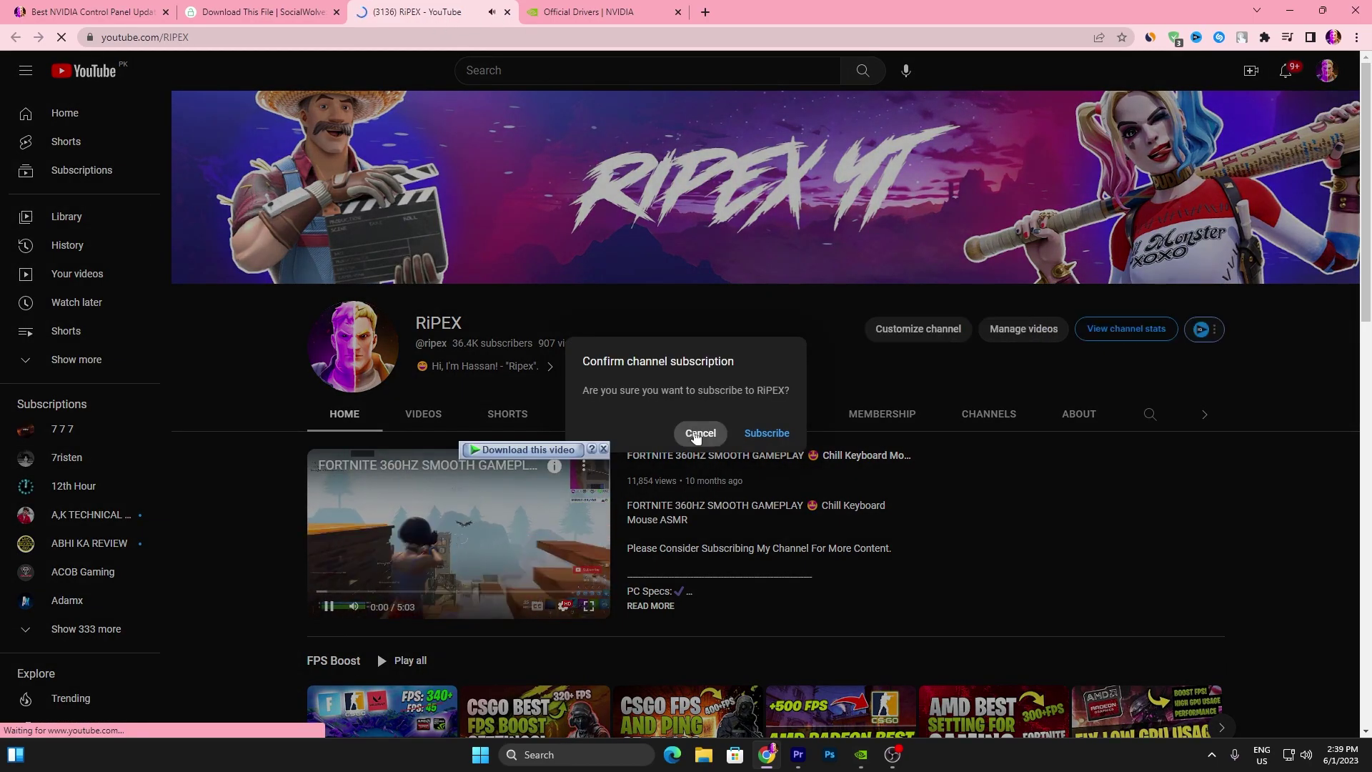
pyautogui.hotkey('ctrl', 'w')
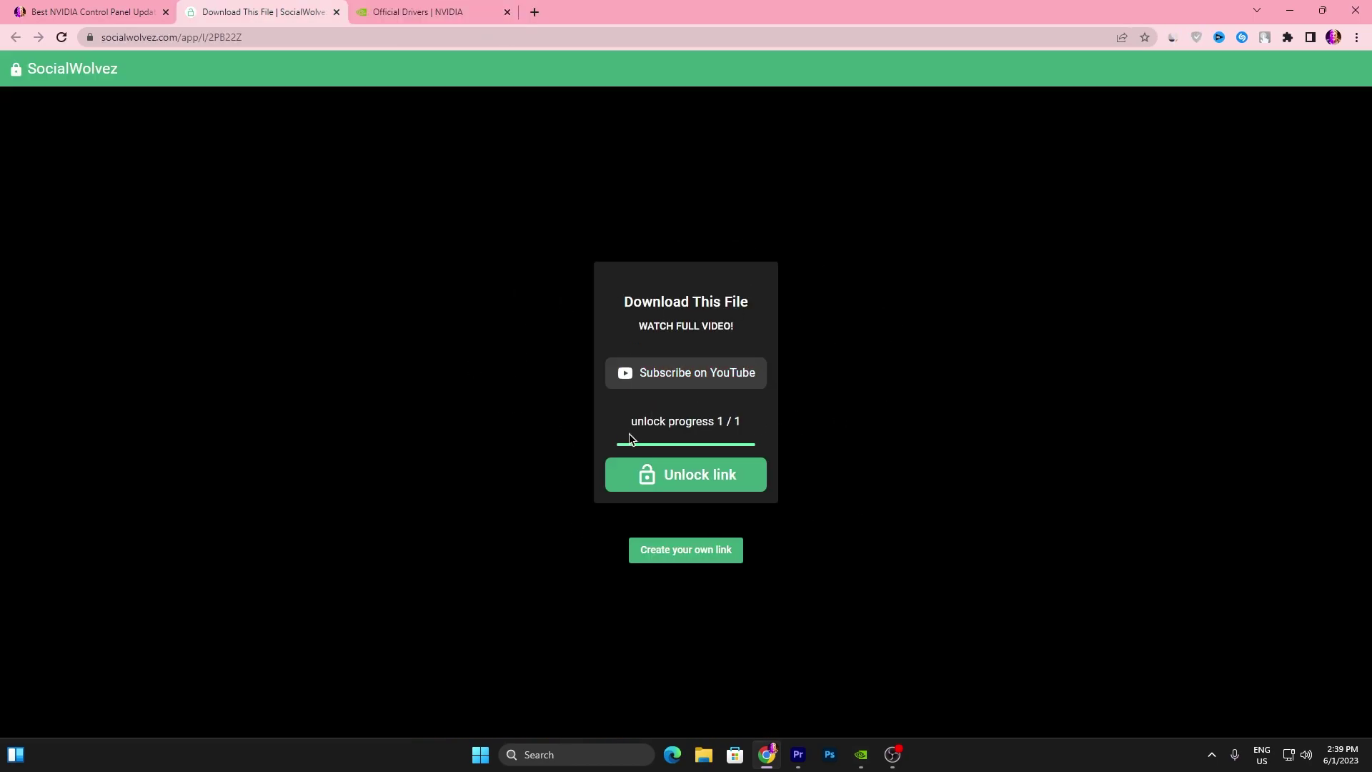
pyautogui.click(704, 477)
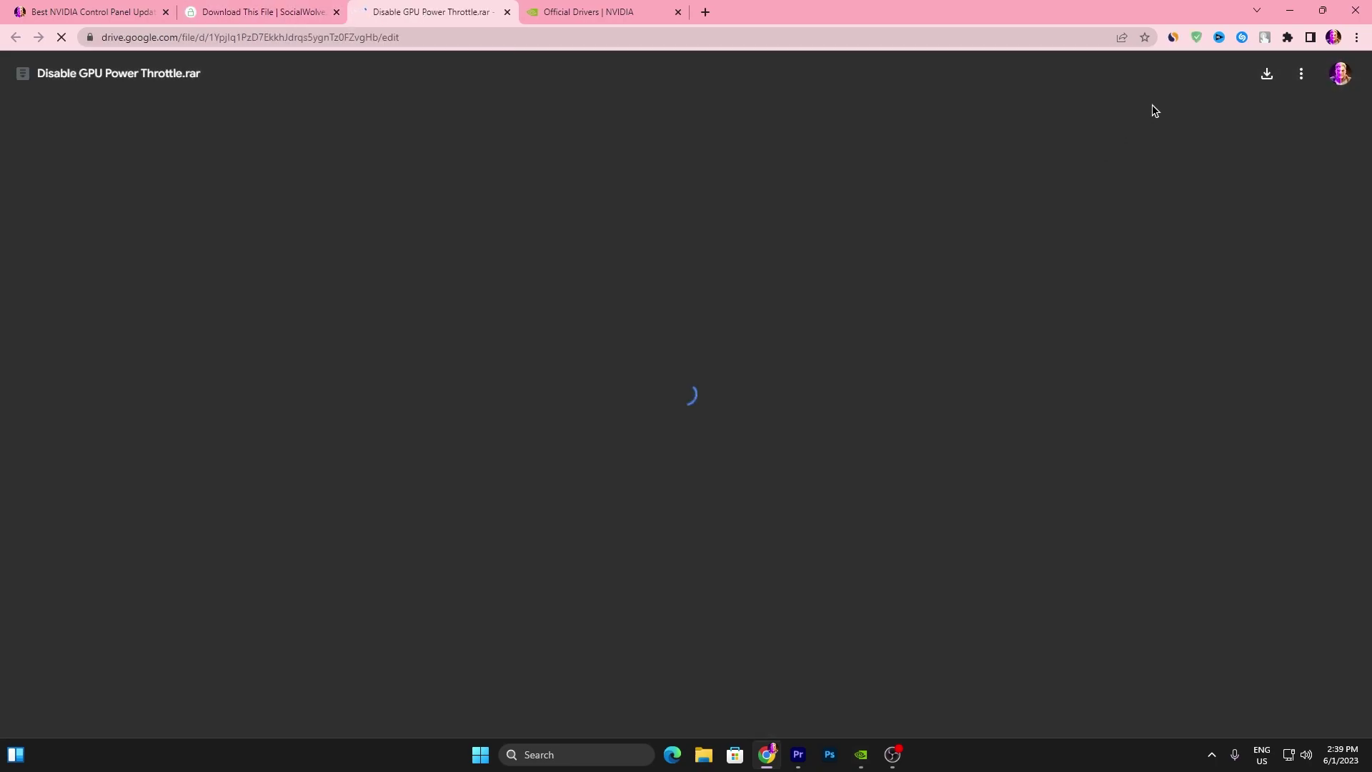
pyautogui.click(1268, 76)
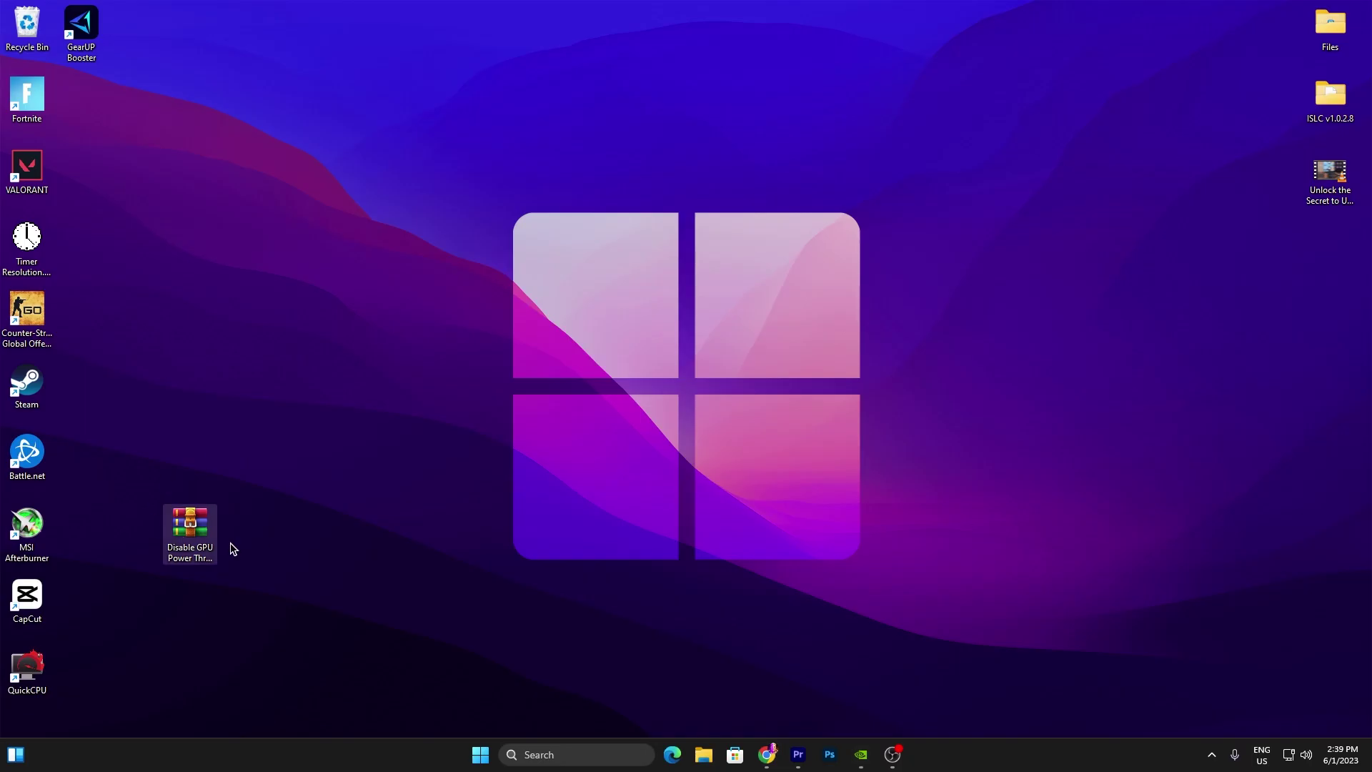
# Step: Open Disable GPU Power Throttle.rar, merge its .reg file into the registry, and close WinRAR
pyautogui.moveTo(219, 538); pyautogui.dragTo(431, 223)
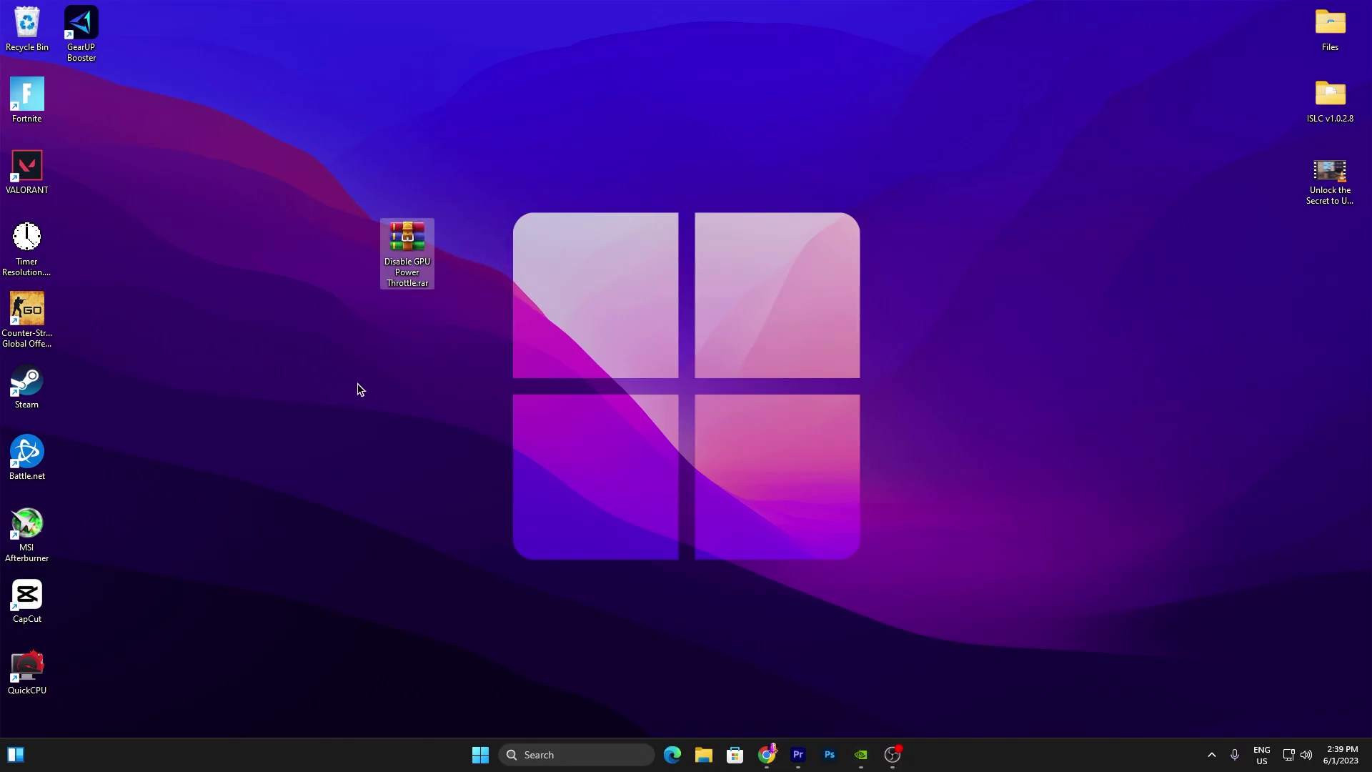
pyautogui.doubleClick(410, 236)
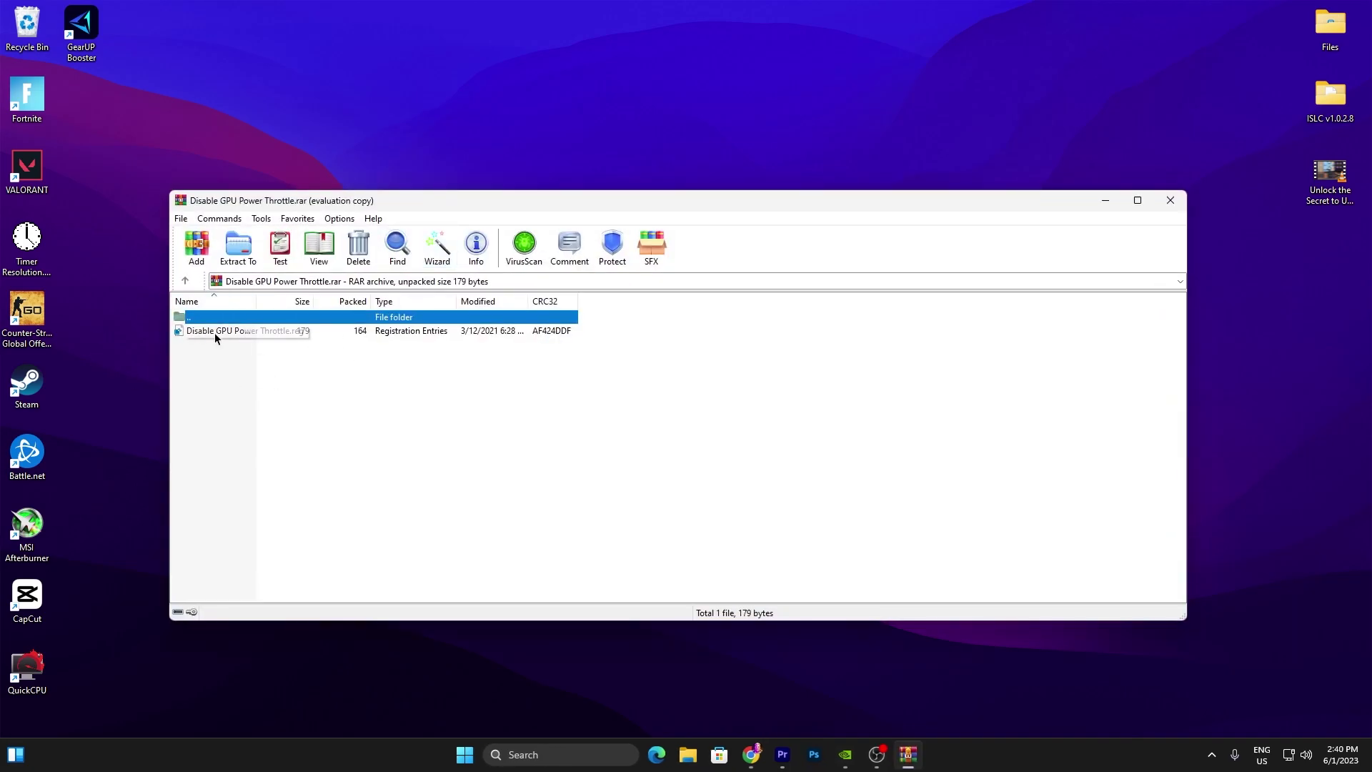
pyautogui.doubleClick(215, 331)
pyautogui.click(790, 396)
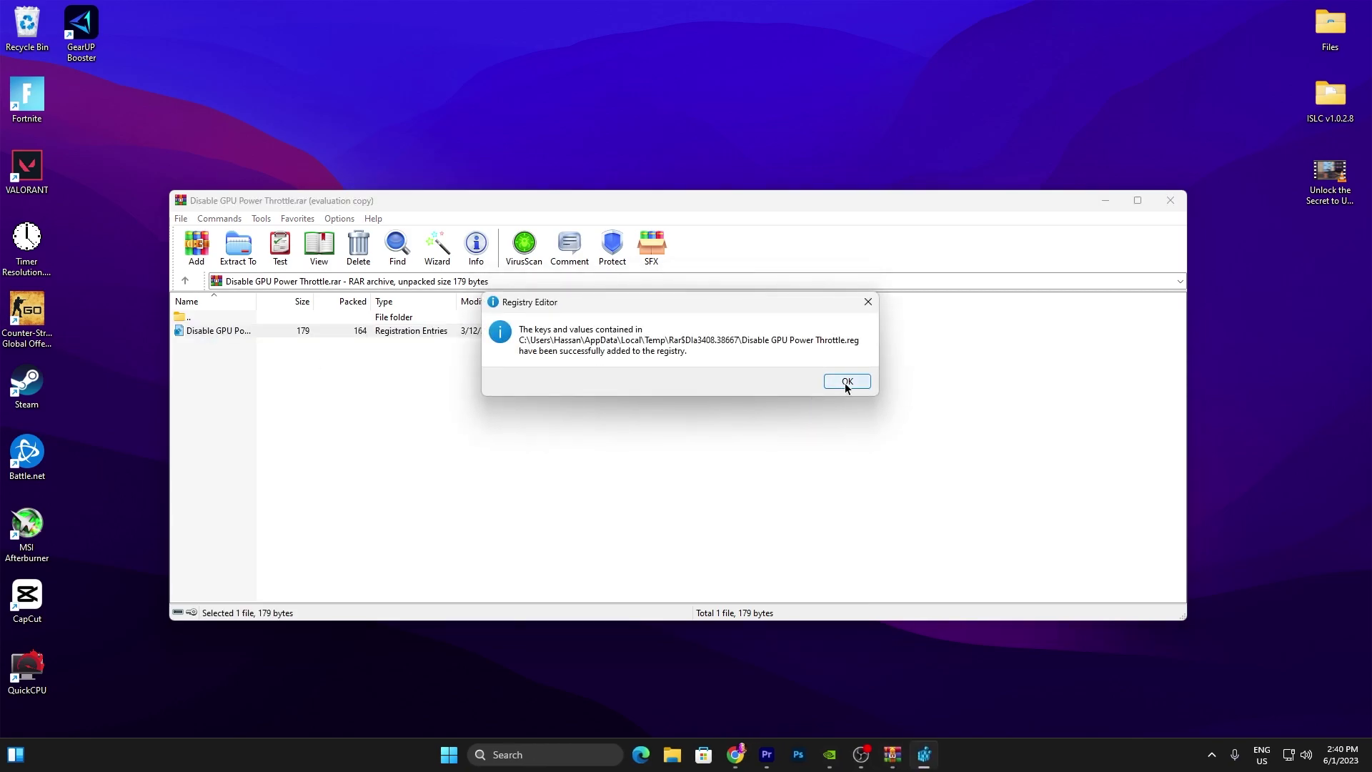
pyautogui.click(847, 382)
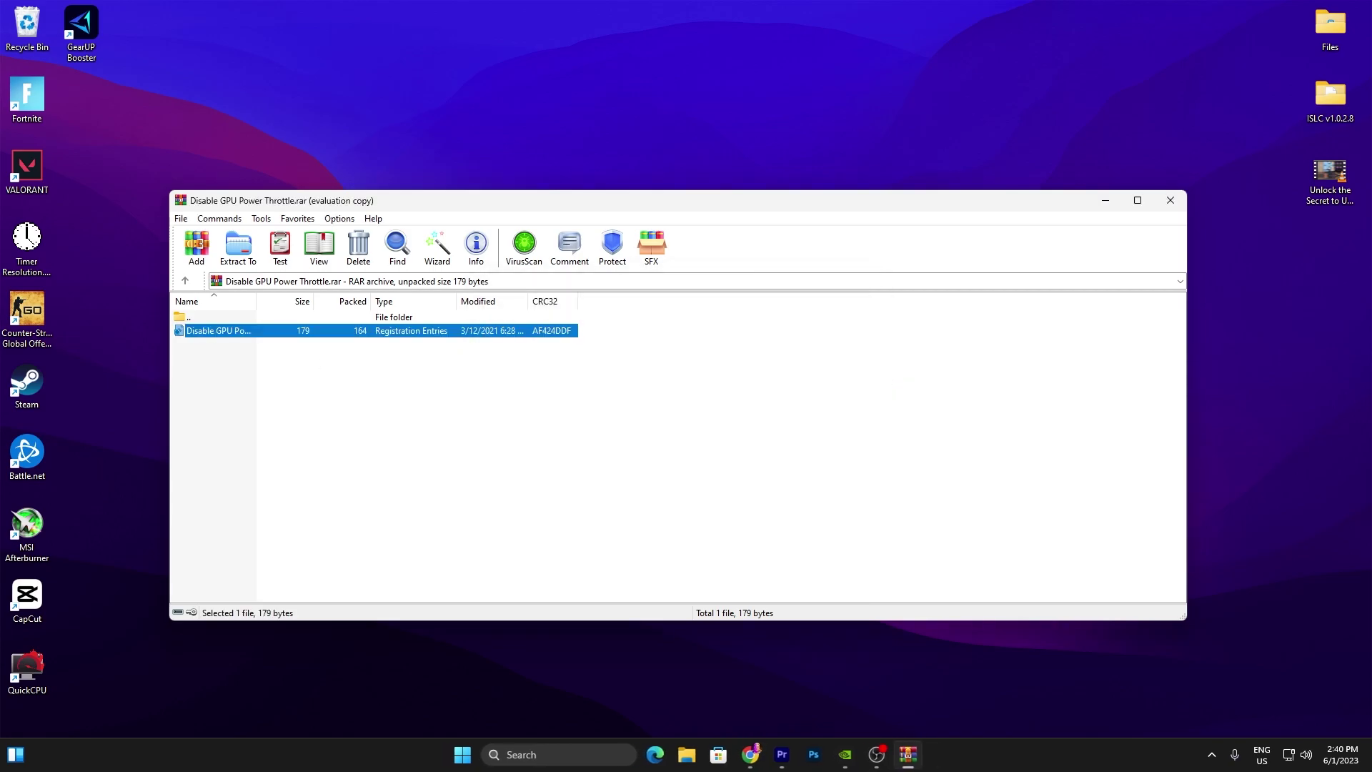
pyautogui.click(1173, 197)
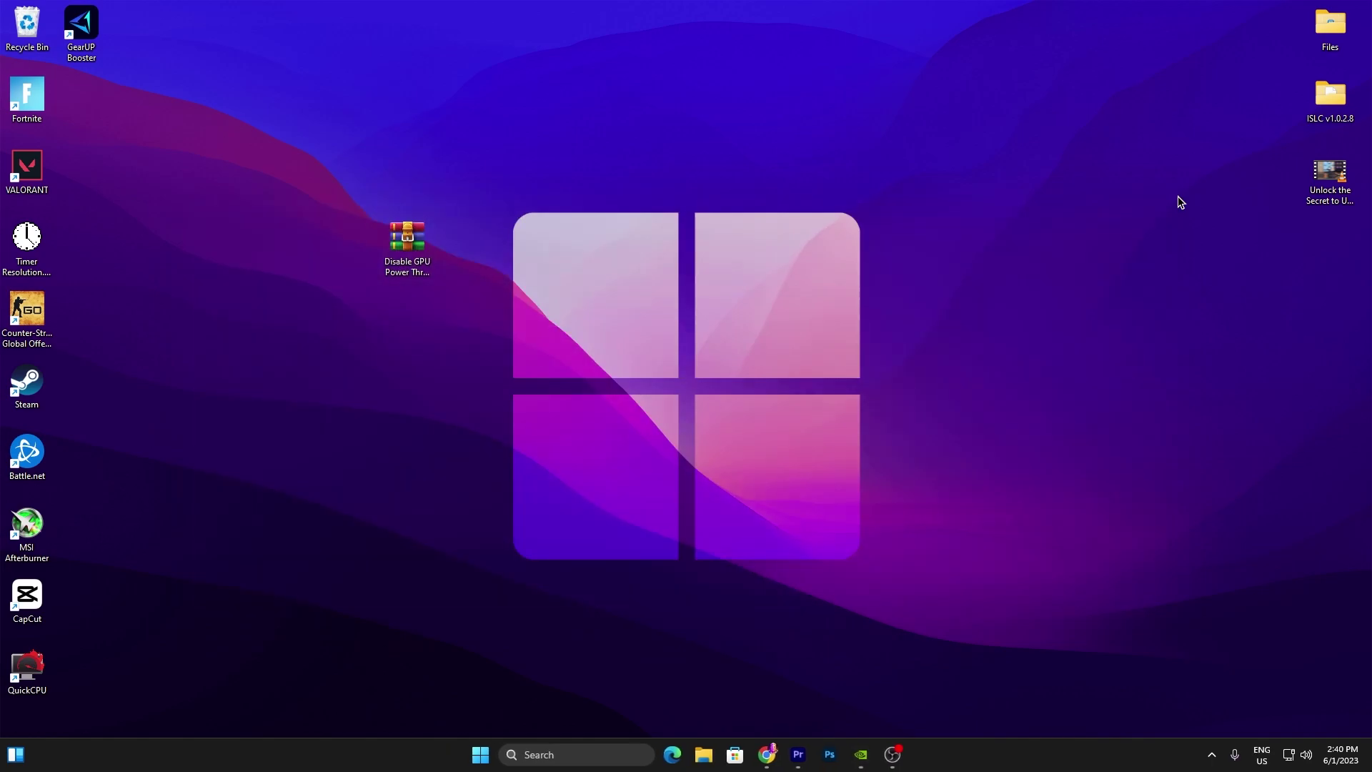
# Step: Search UPTOPACKS for 'msi' and open the MSI Utility Tool post's download page
pyautogui.click(768, 756)
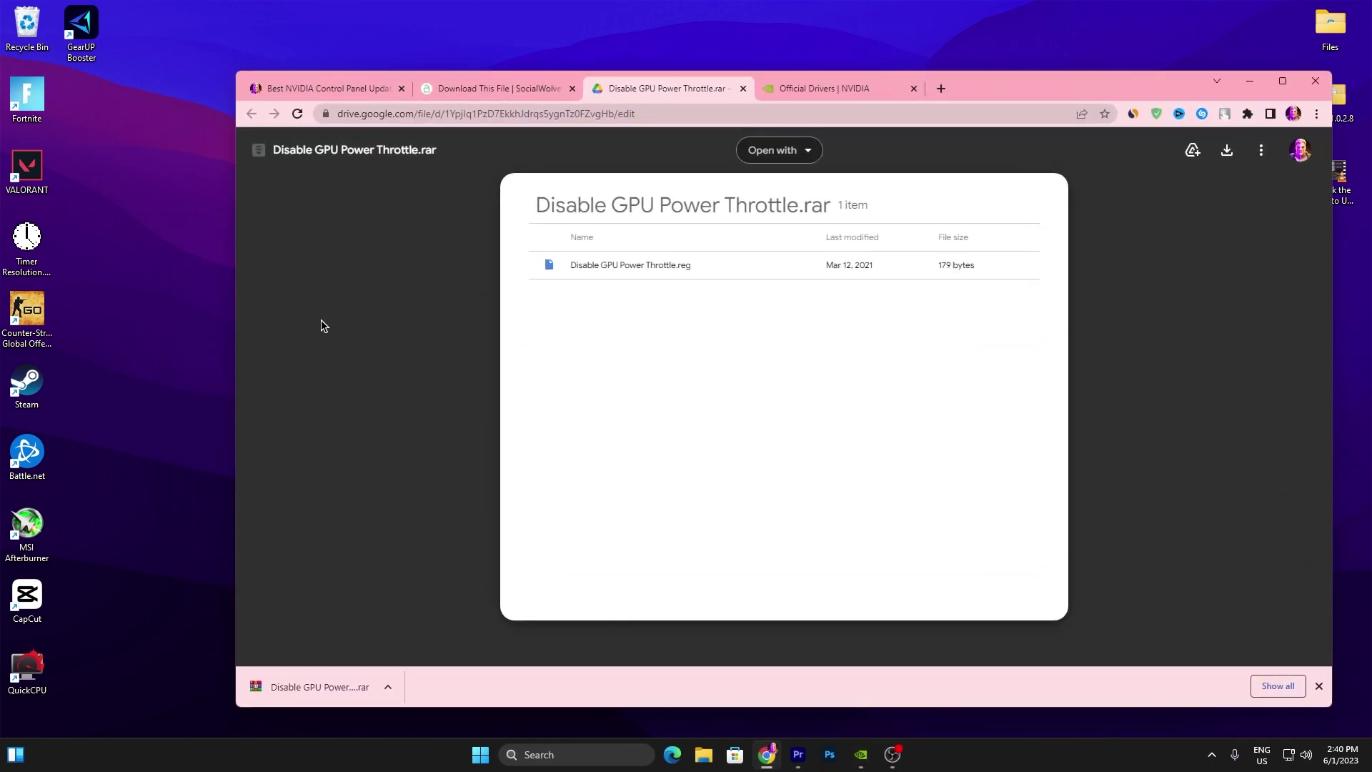
pyautogui.click(322, 88)
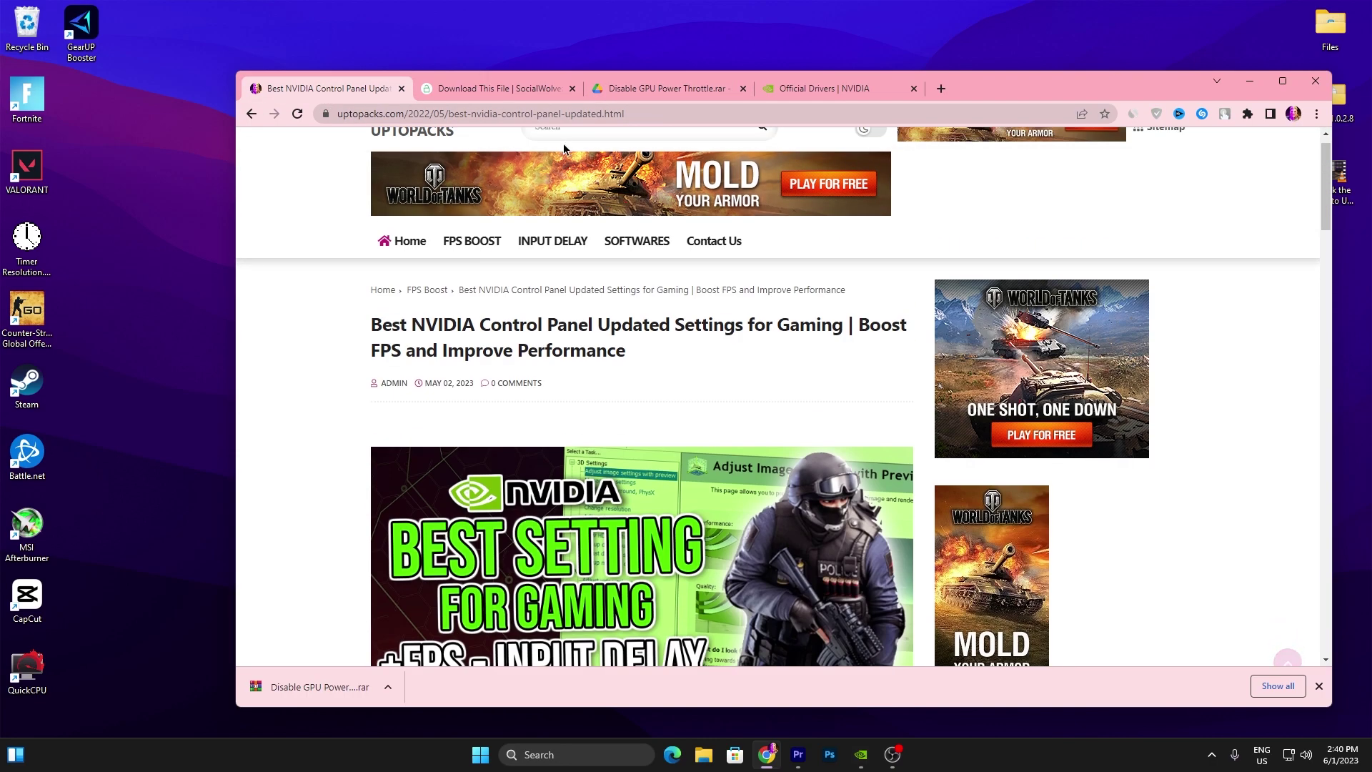
pyautogui.scroll(1, 650, 273)
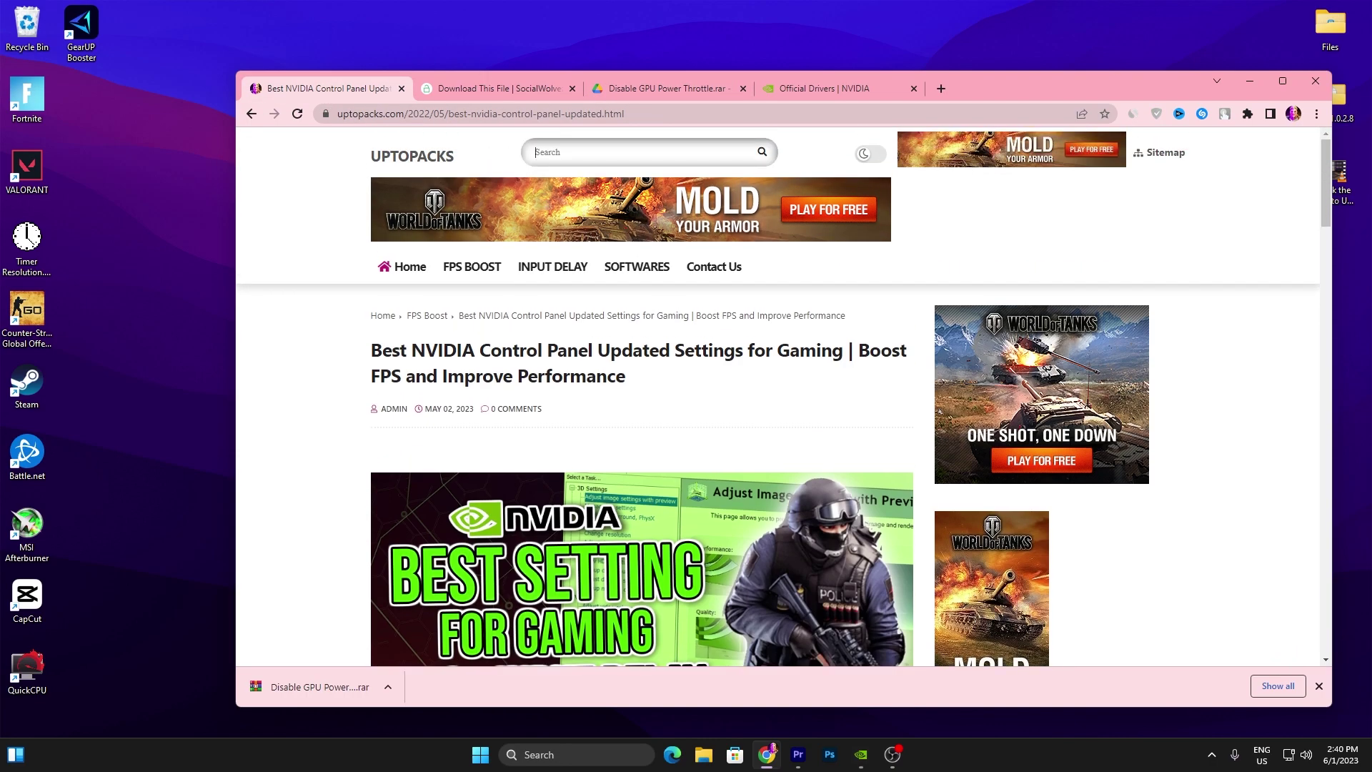
pyautogui.press('Return')
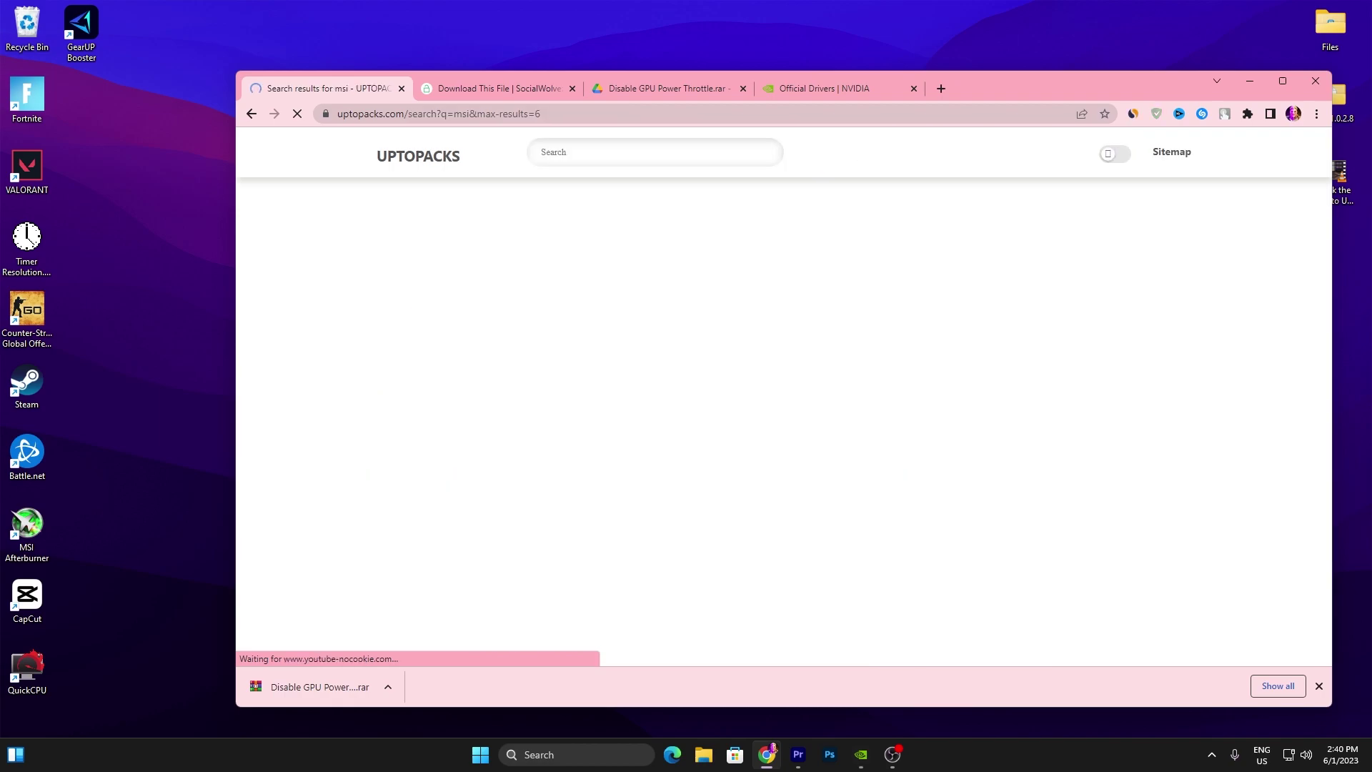
pyautogui.scroll(-4, 525, 295)
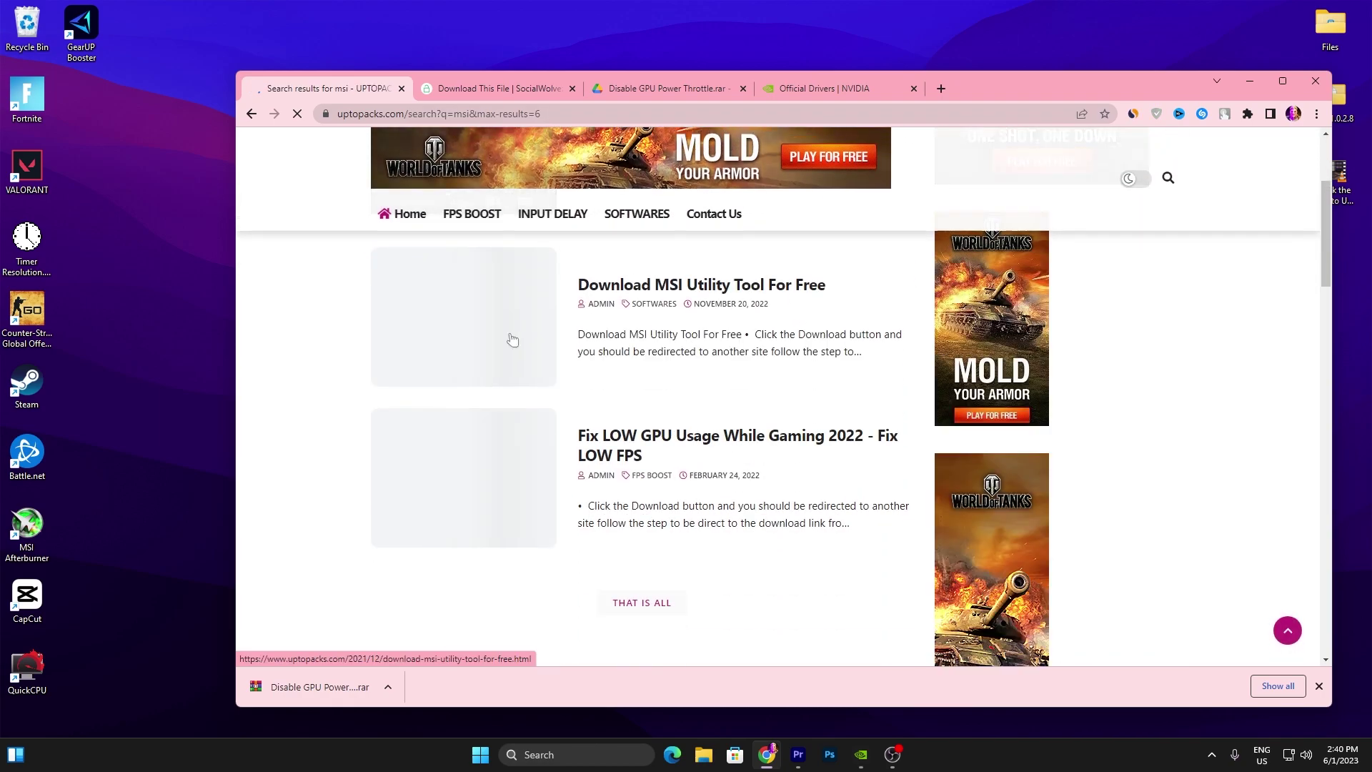
pyautogui.click(490, 318)
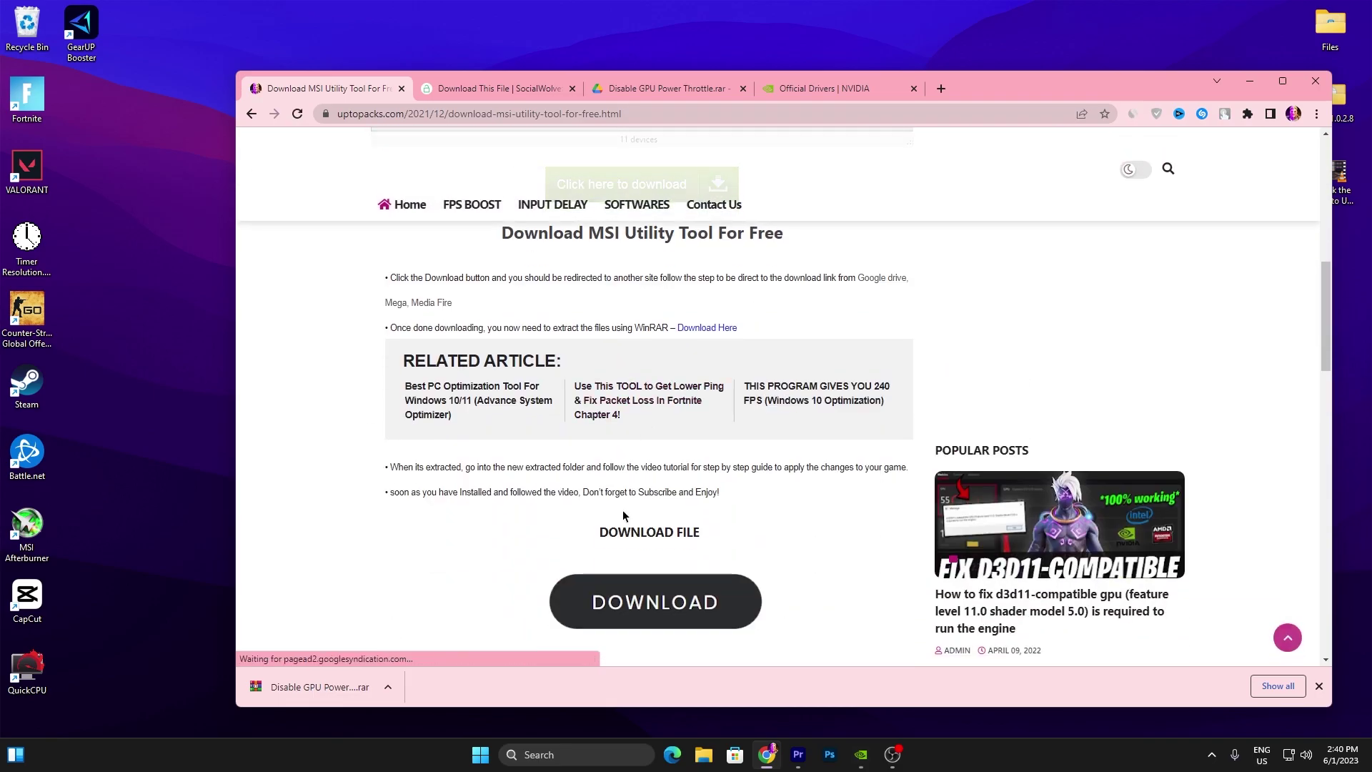
pyautogui.click(644, 626)
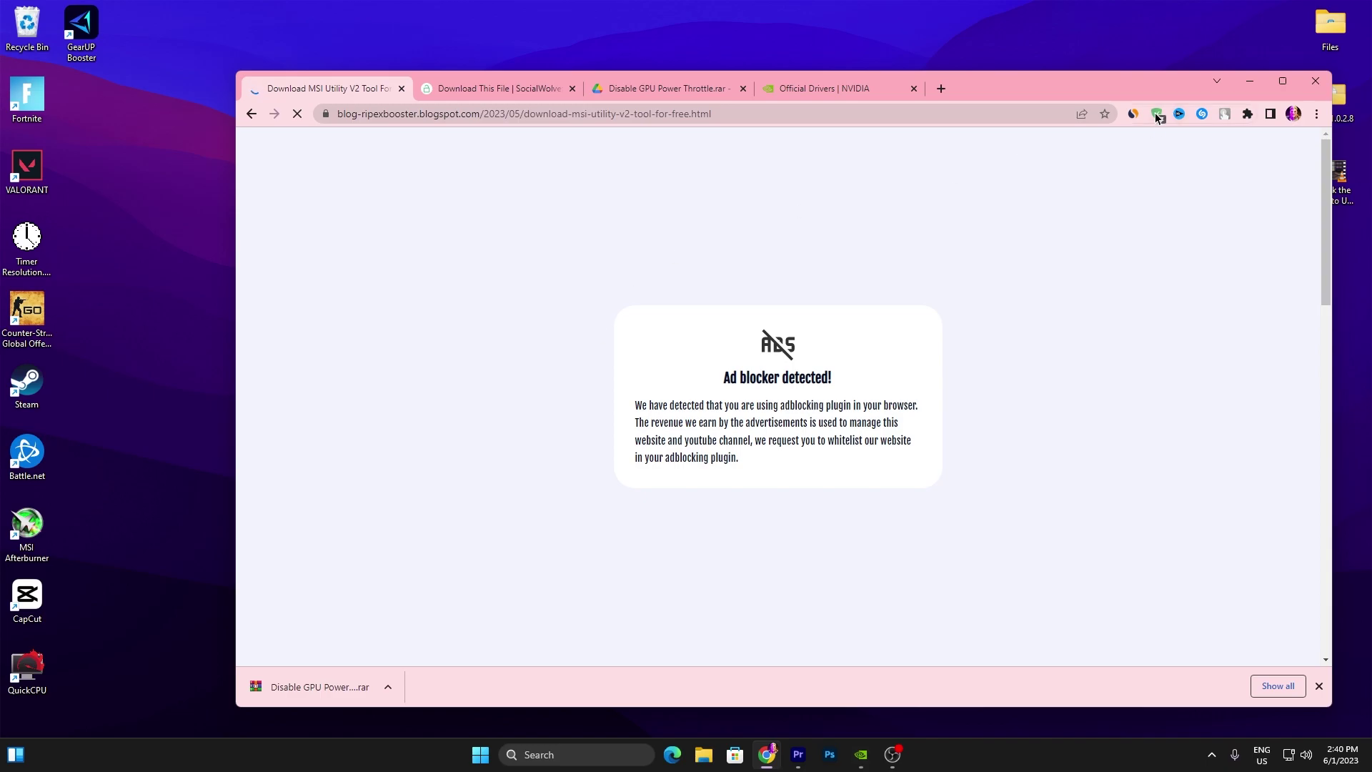
# Step: Turn off AdGuard for the download site and download MSI_util_v2.zip from Google Drive
pyautogui.click(1158, 114)
pyautogui.click(1043, 267)
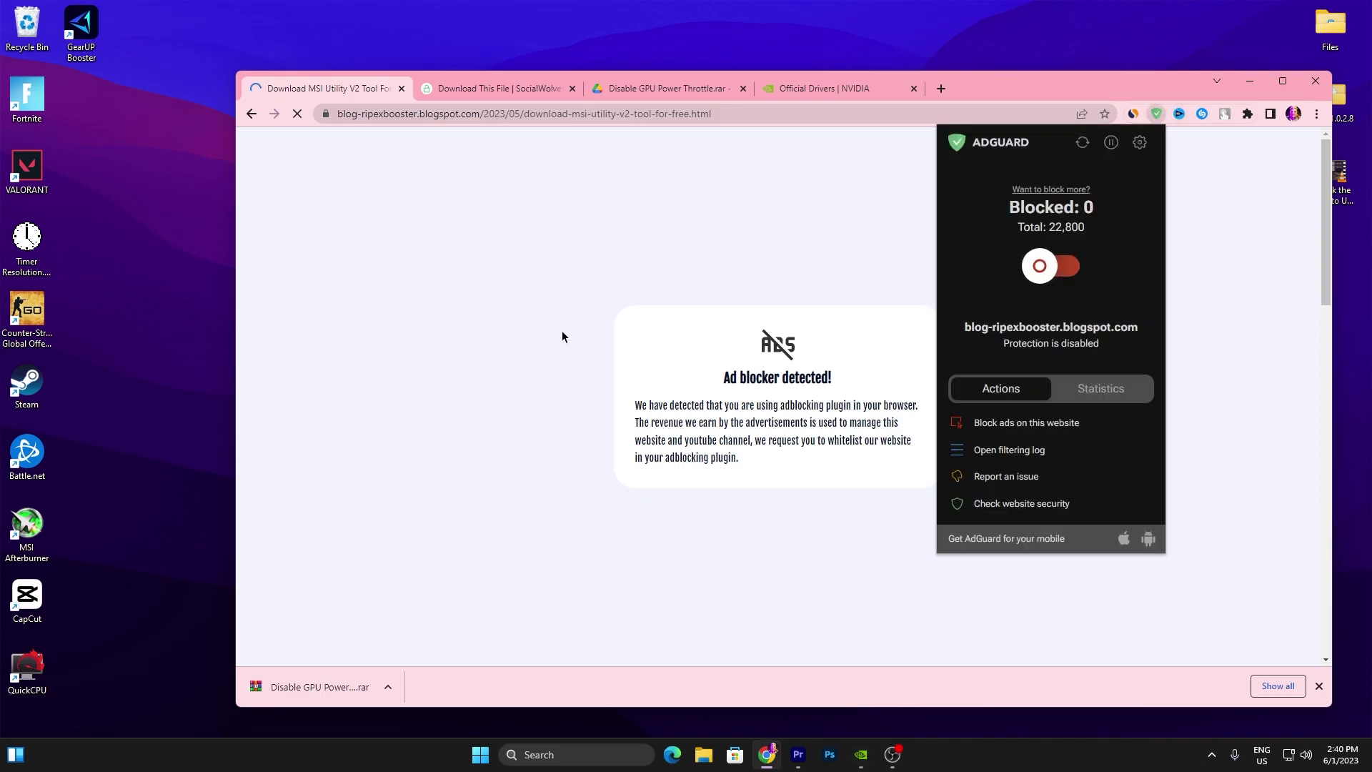
pyautogui.scroll(-4, 715, 322)
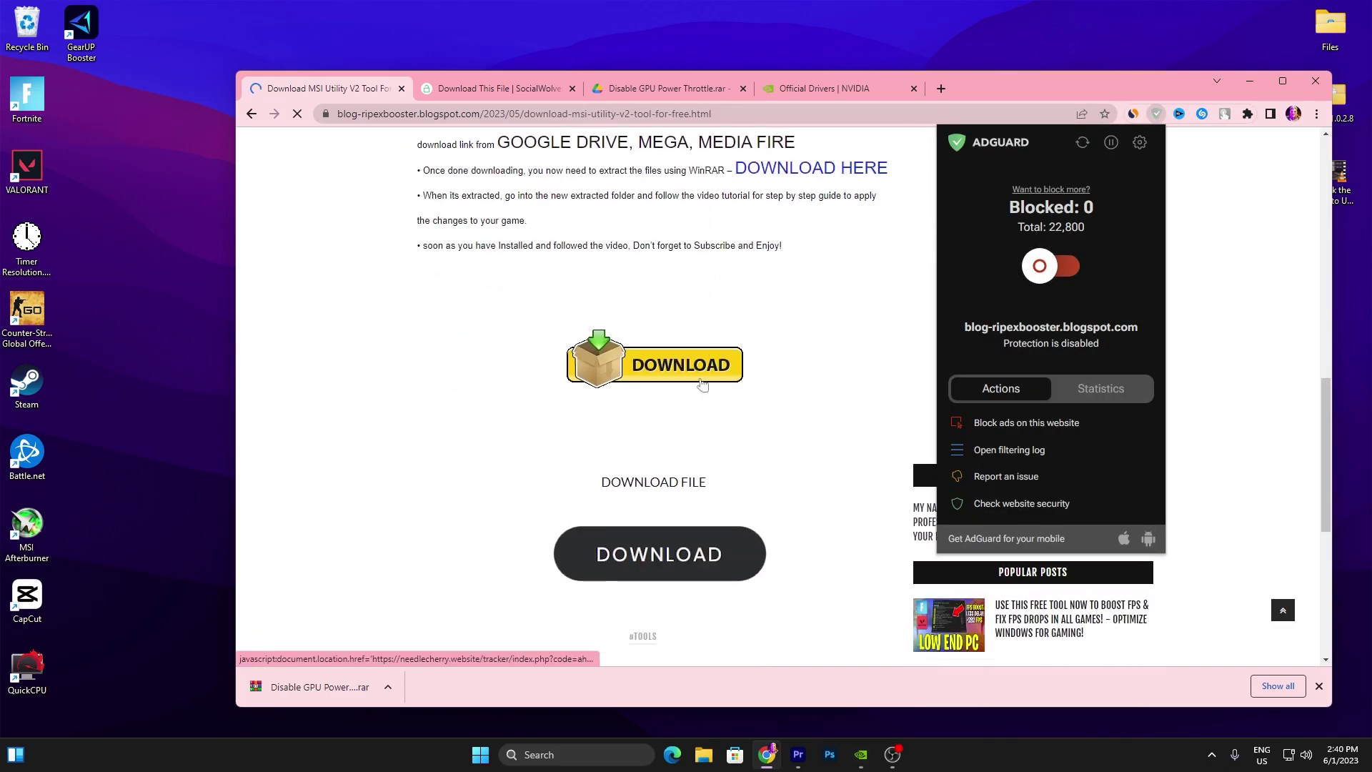
pyautogui.click(659, 466)
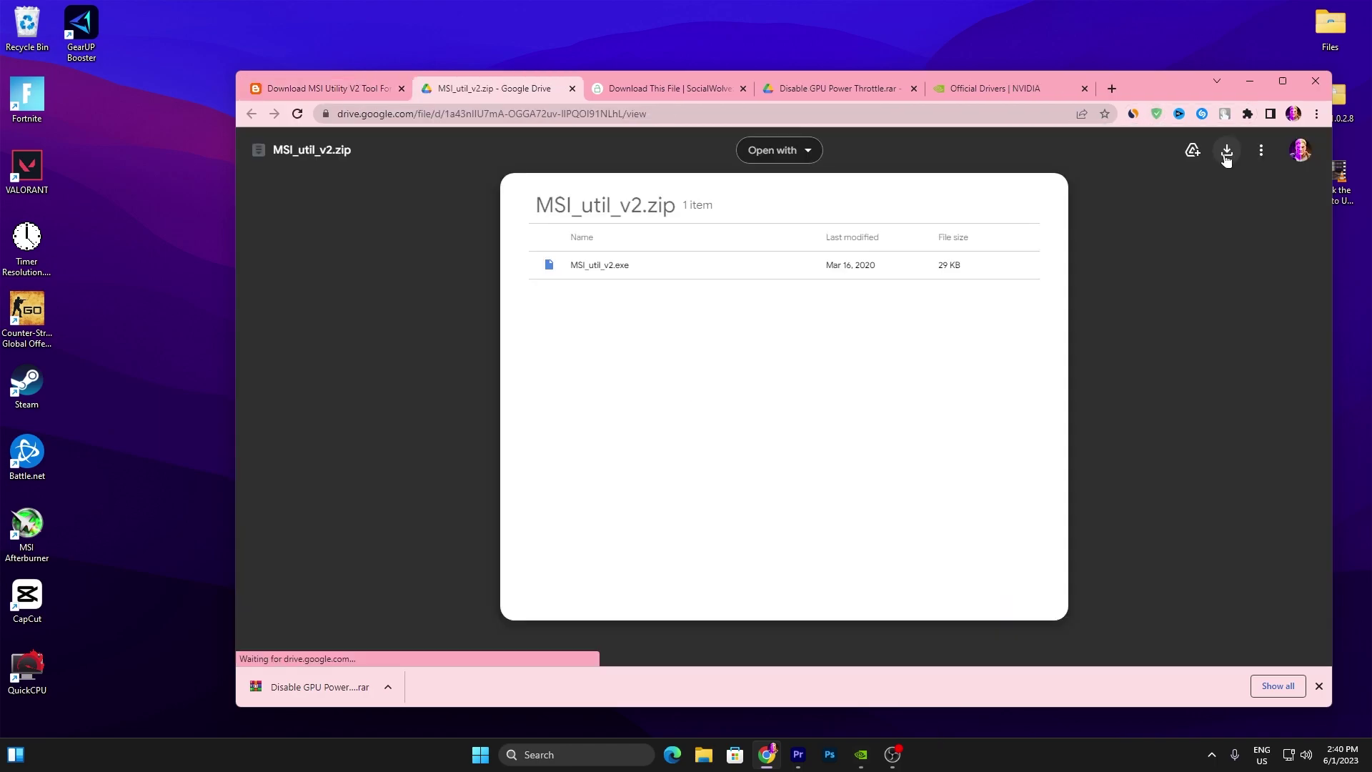
pyautogui.click(1221, 153)
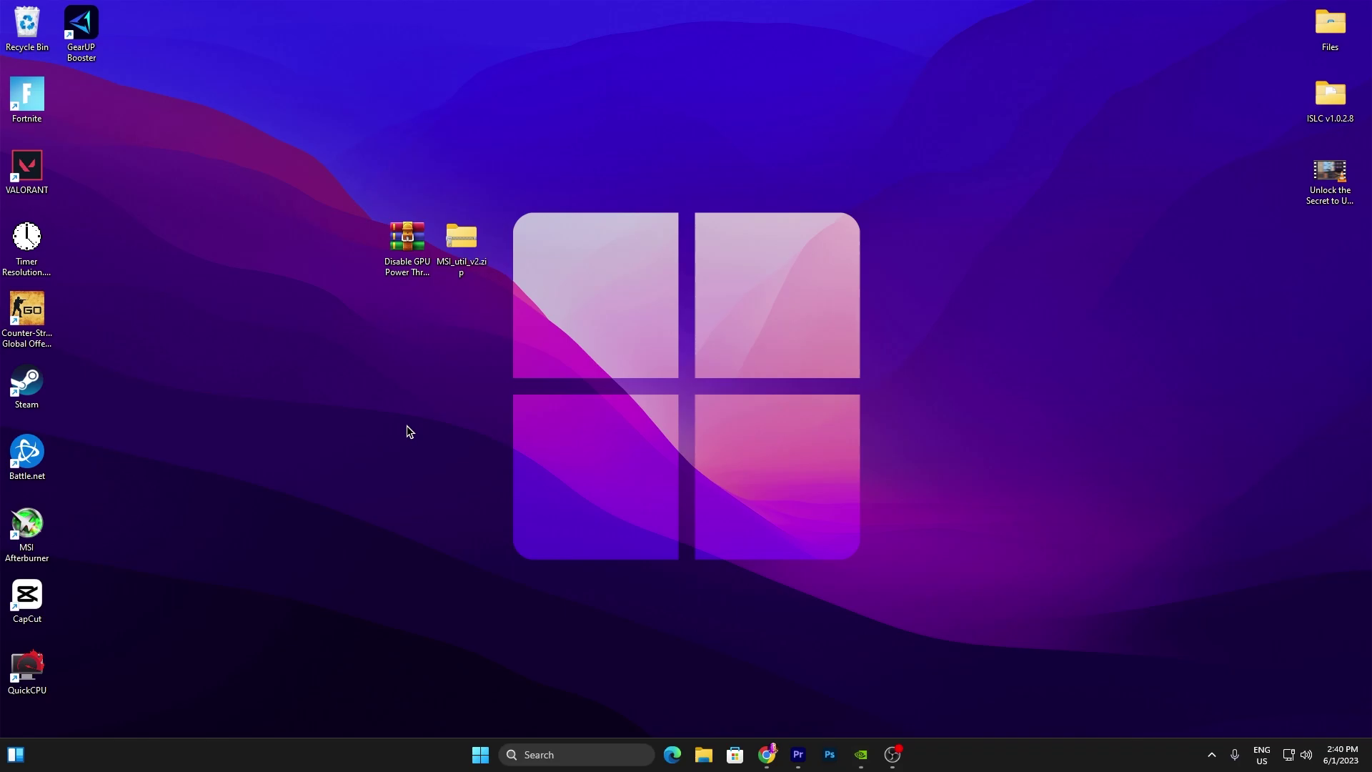
# Step: Extract MSI_util_v2.exe from the zip to the desktop and run it as administrator
pyautogui.doubleClick(451, 247)
pyautogui.moveTo(400, 241); pyautogui.dragTo(714, 78)
pyautogui.click(1128, 111)
pyautogui.moveTo(81, 96); pyautogui.dragTo(344, 248)
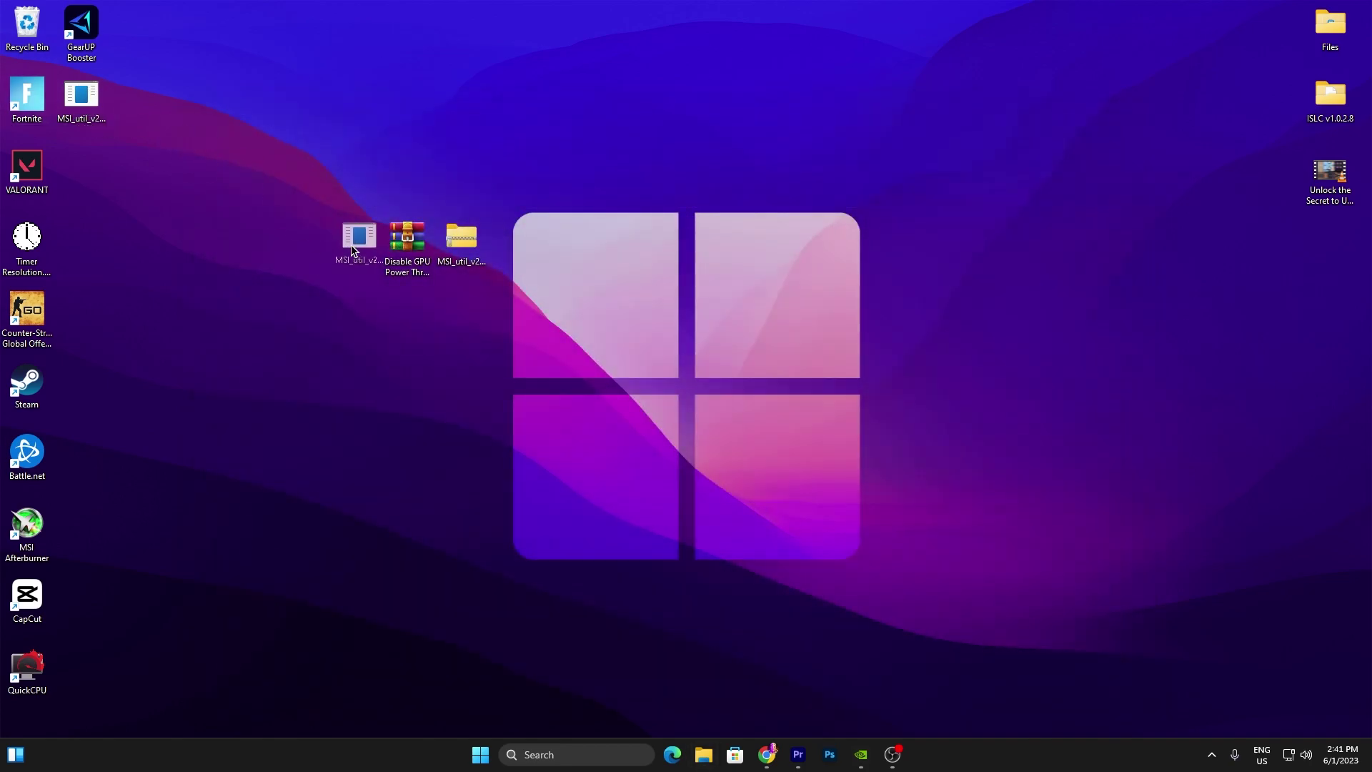
pyautogui.rightClick(344, 248)
pyautogui.press('Escape')
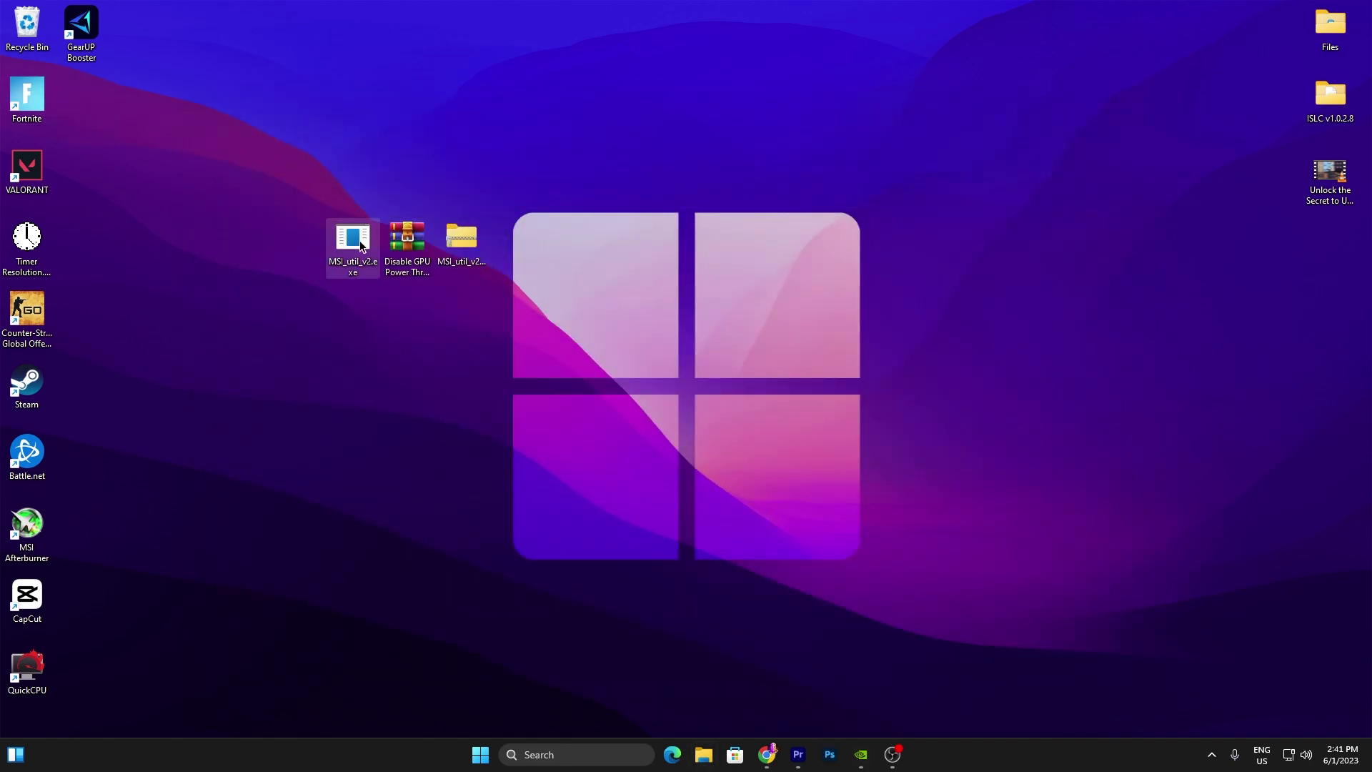
pyautogui.rightClick(379, 238)
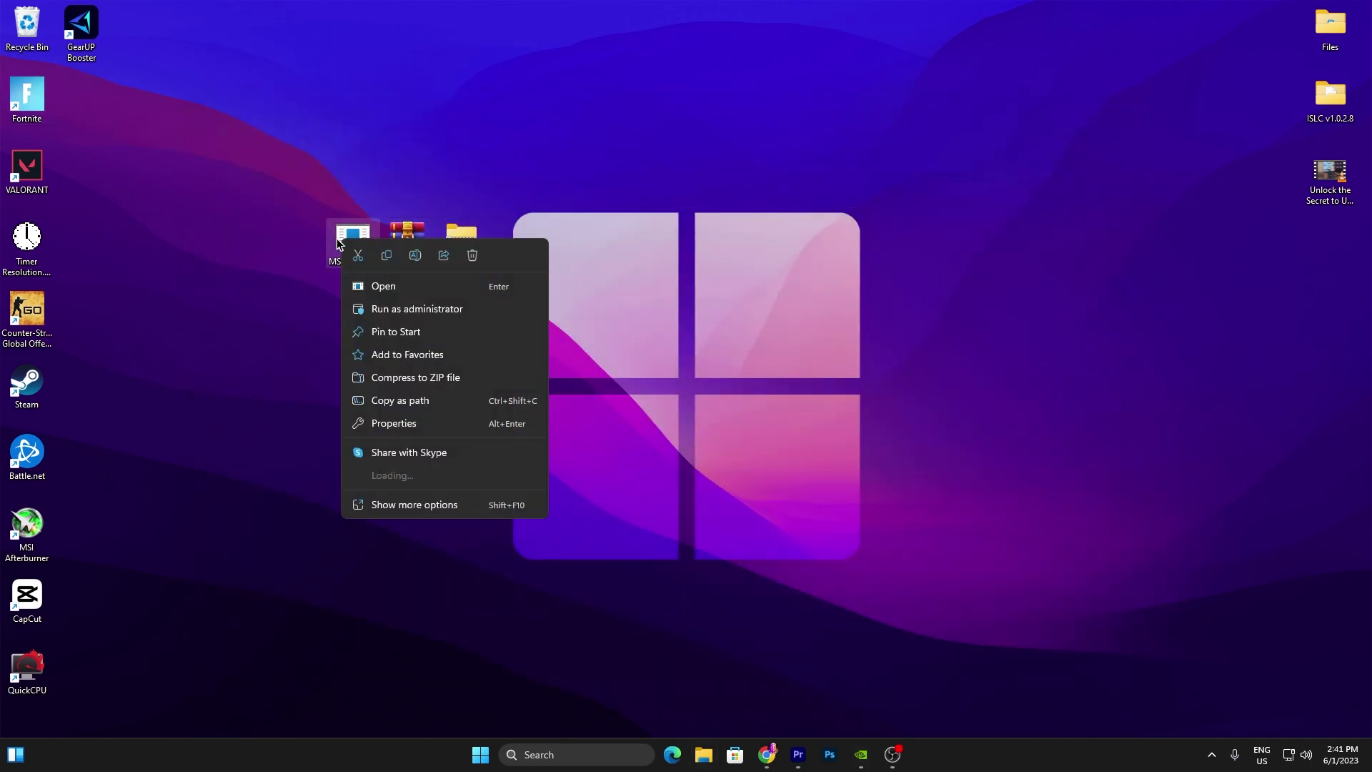
pyautogui.click(396, 309)
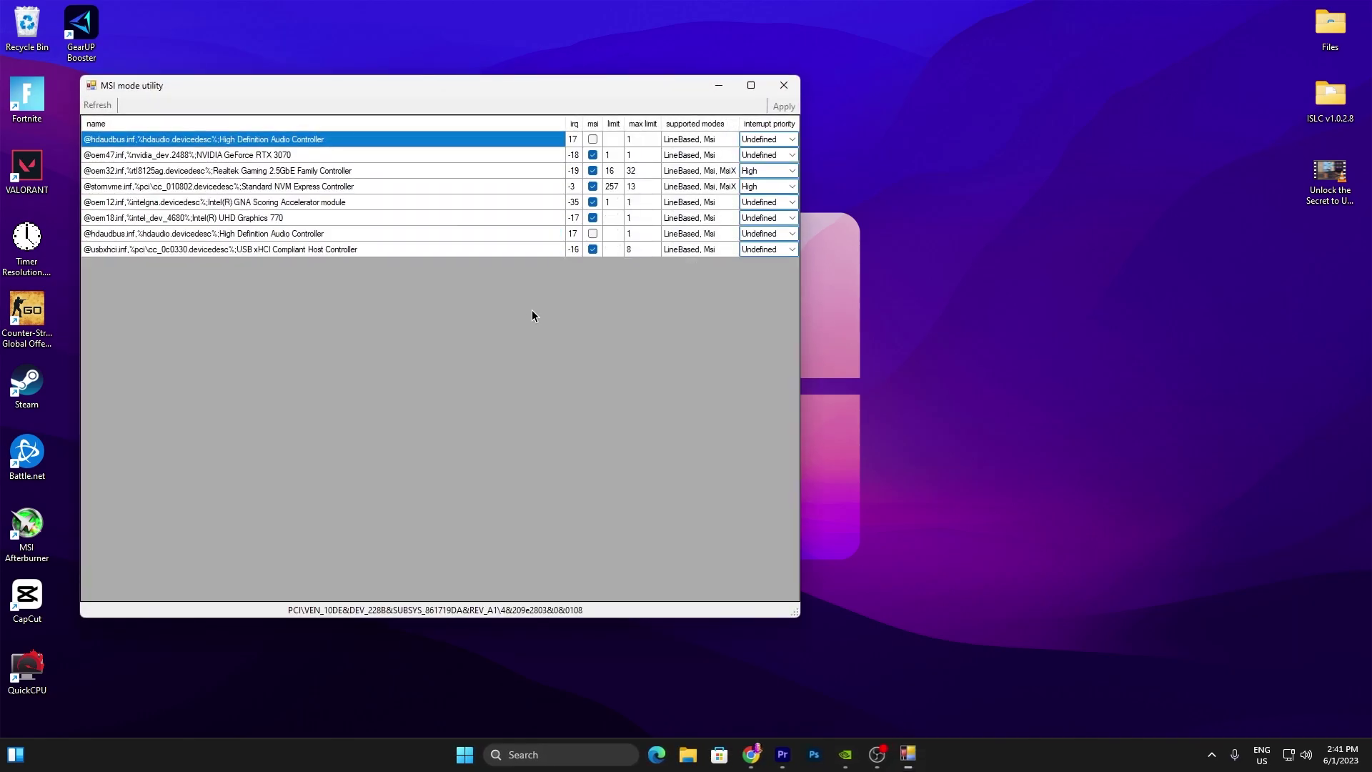
# Step: Set the NVIDIA GeForce RTX 3070's interrupt priority to High and close MSI mode utility
pyautogui.moveTo(450, 84); pyautogui.dragTo(773, 97)
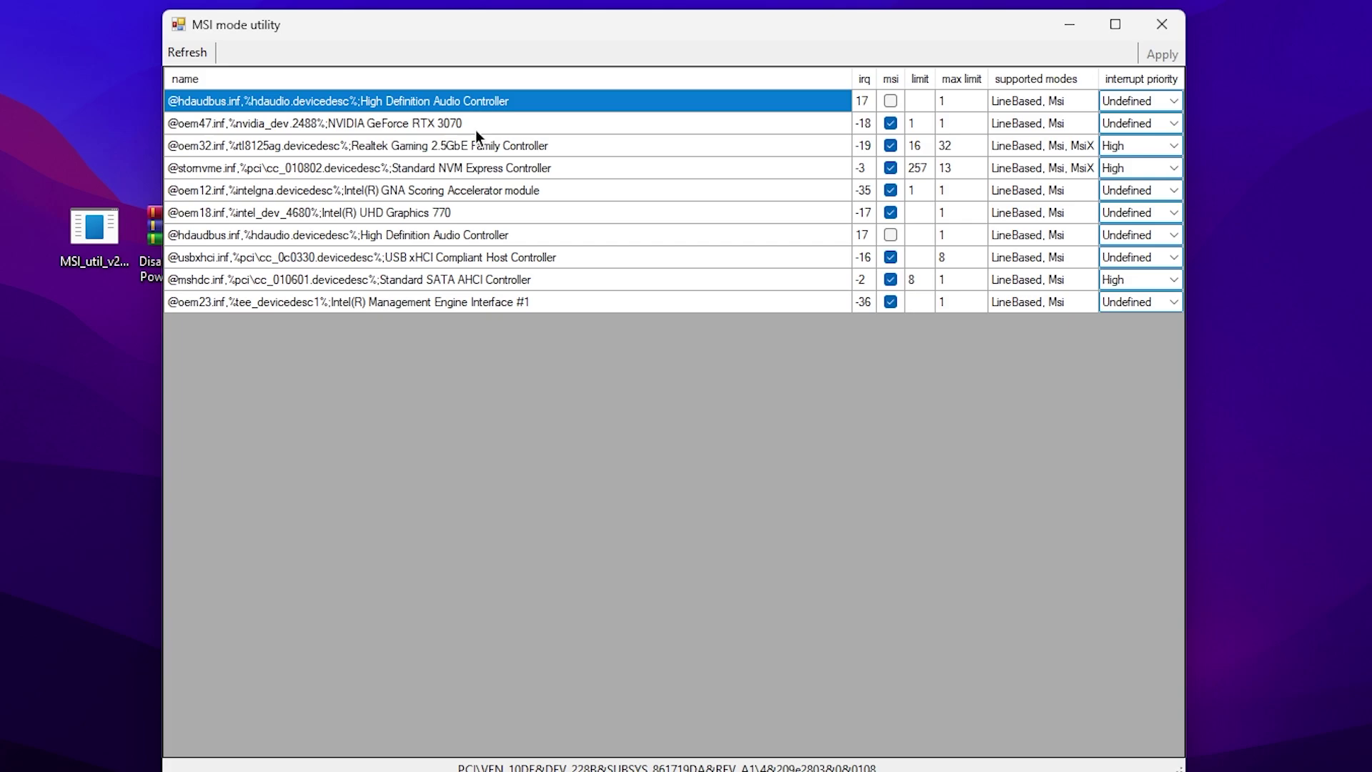
pyautogui.click(440, 123)
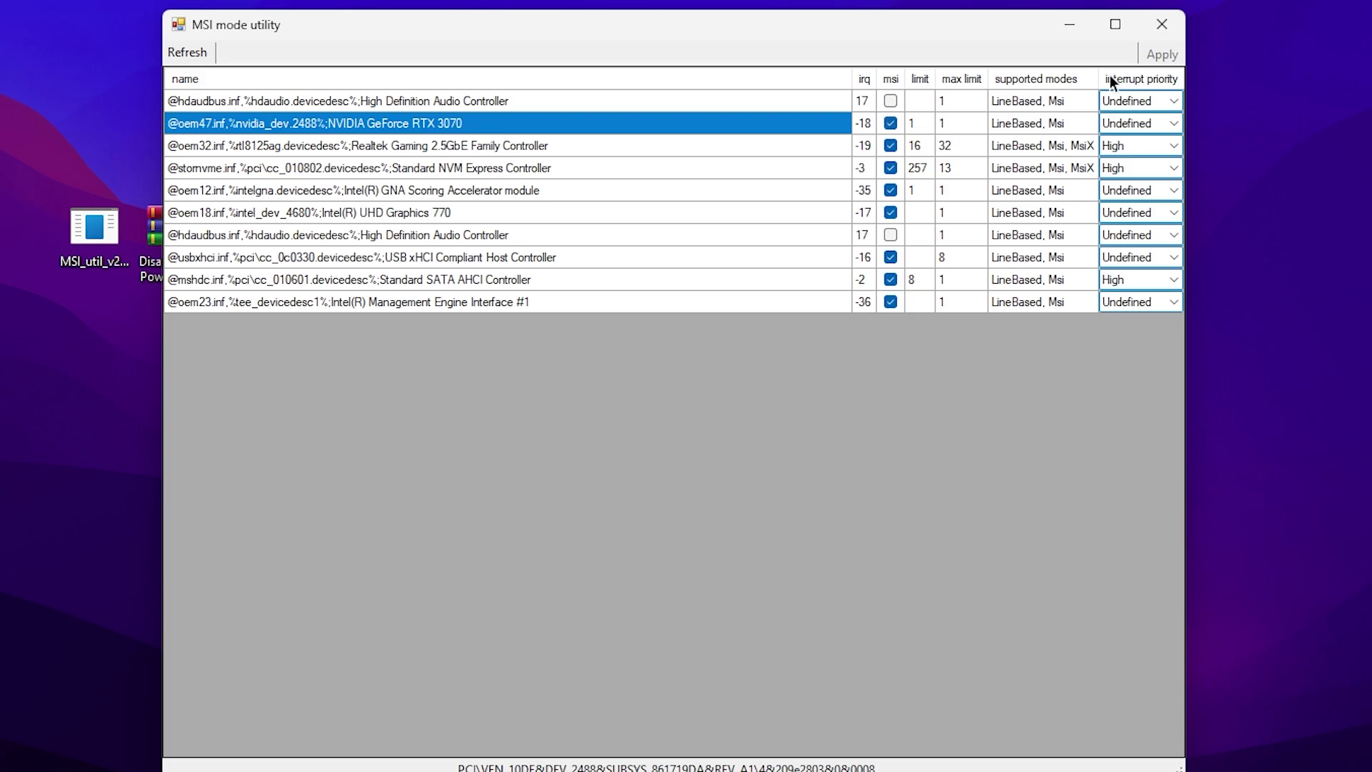
pyautogui.click(1178, 121)
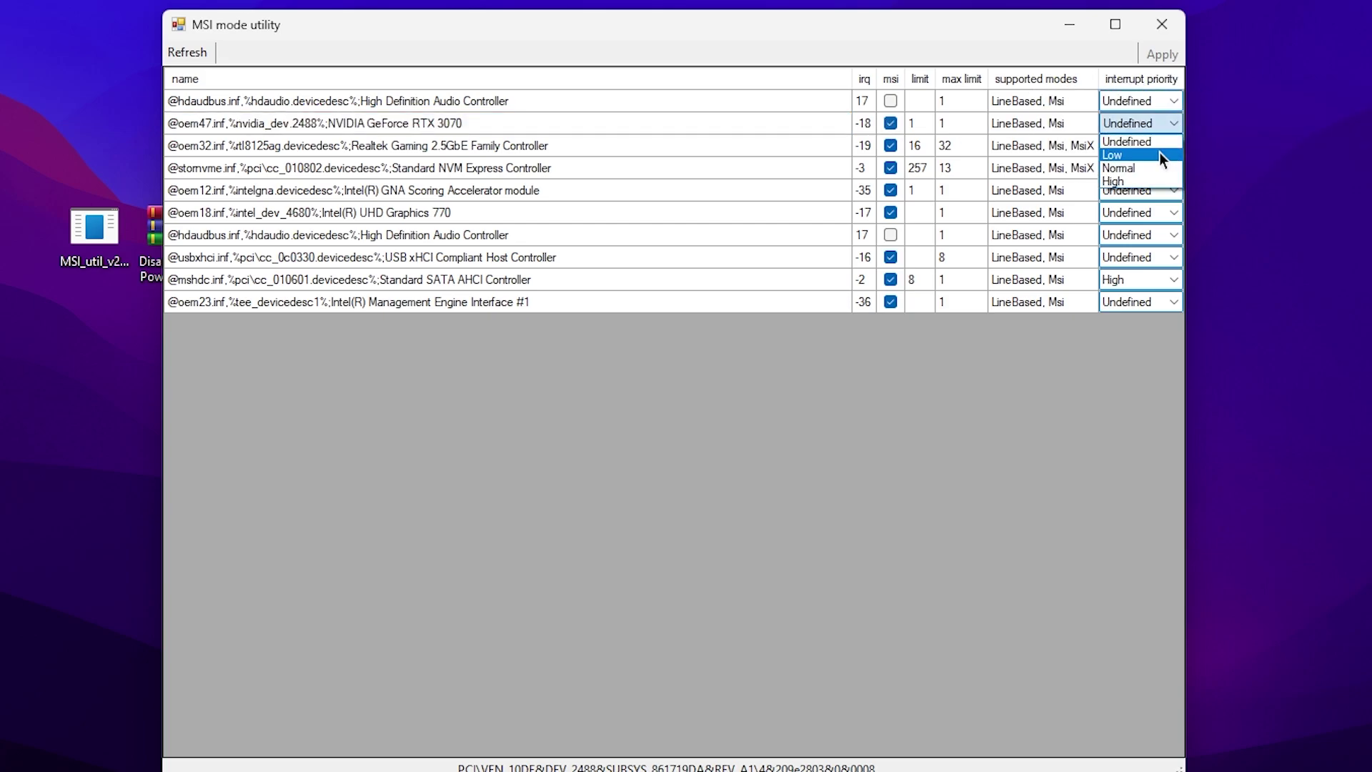
pyautogui.click(1134, 182)
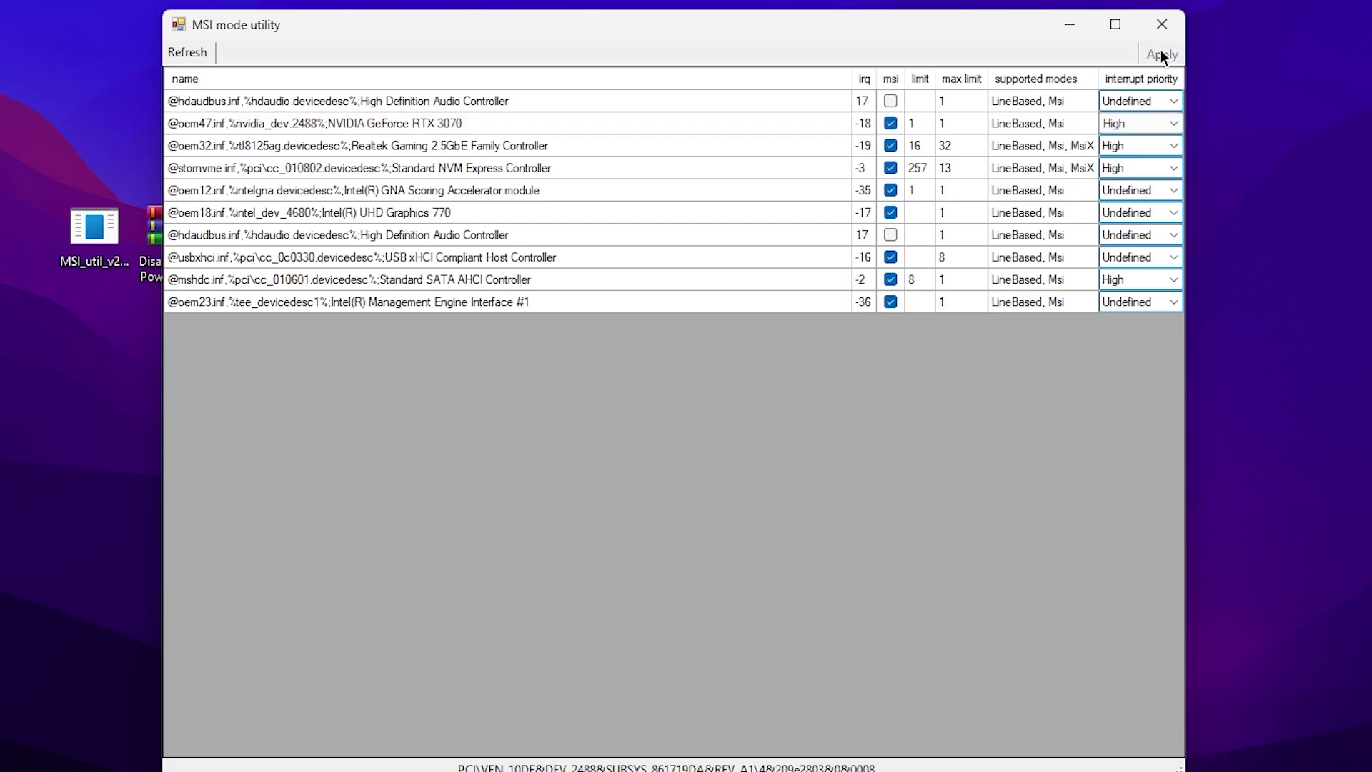
pyautogui.click(1159, 27)
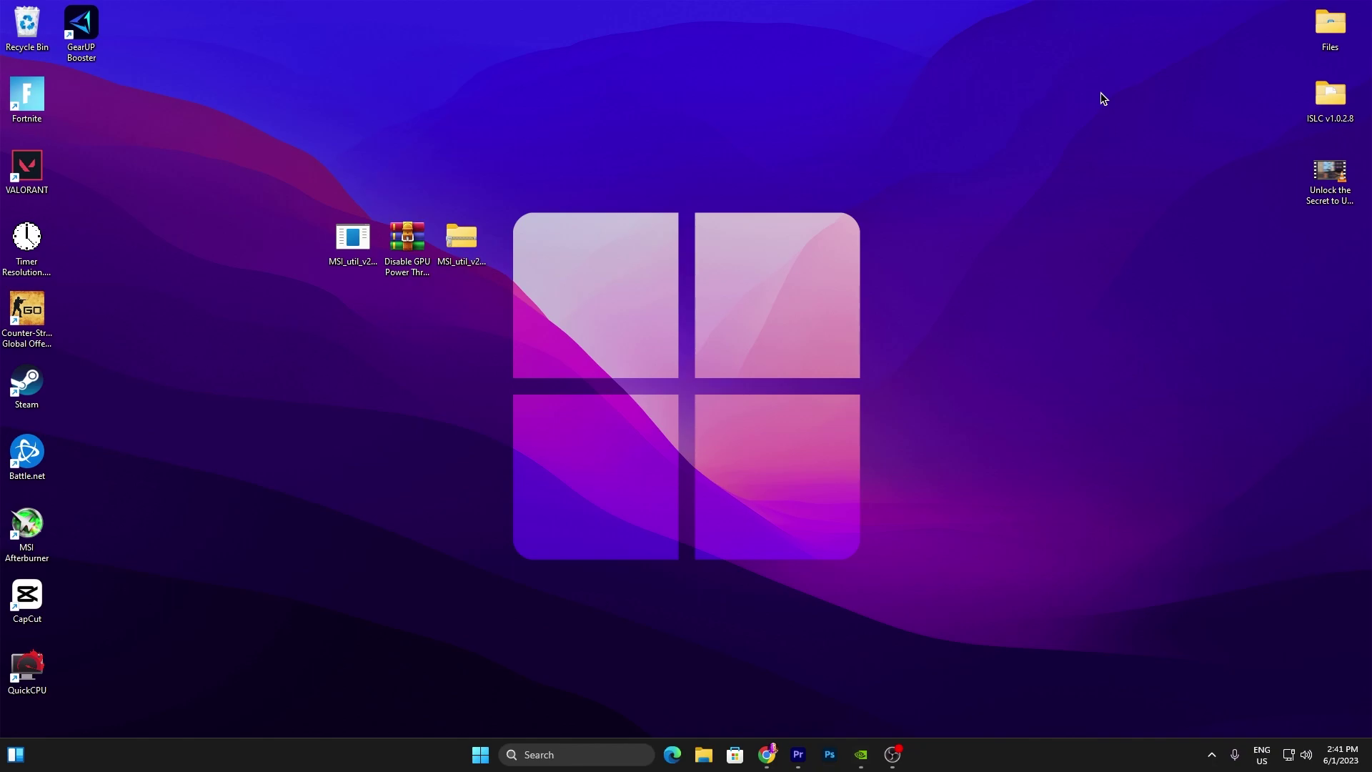
# Step: Launch NVIDIA Control Panel from the desktop's Show more options menu and go to Manage 3D Settings
pyautogui.rightClick(970, 233)
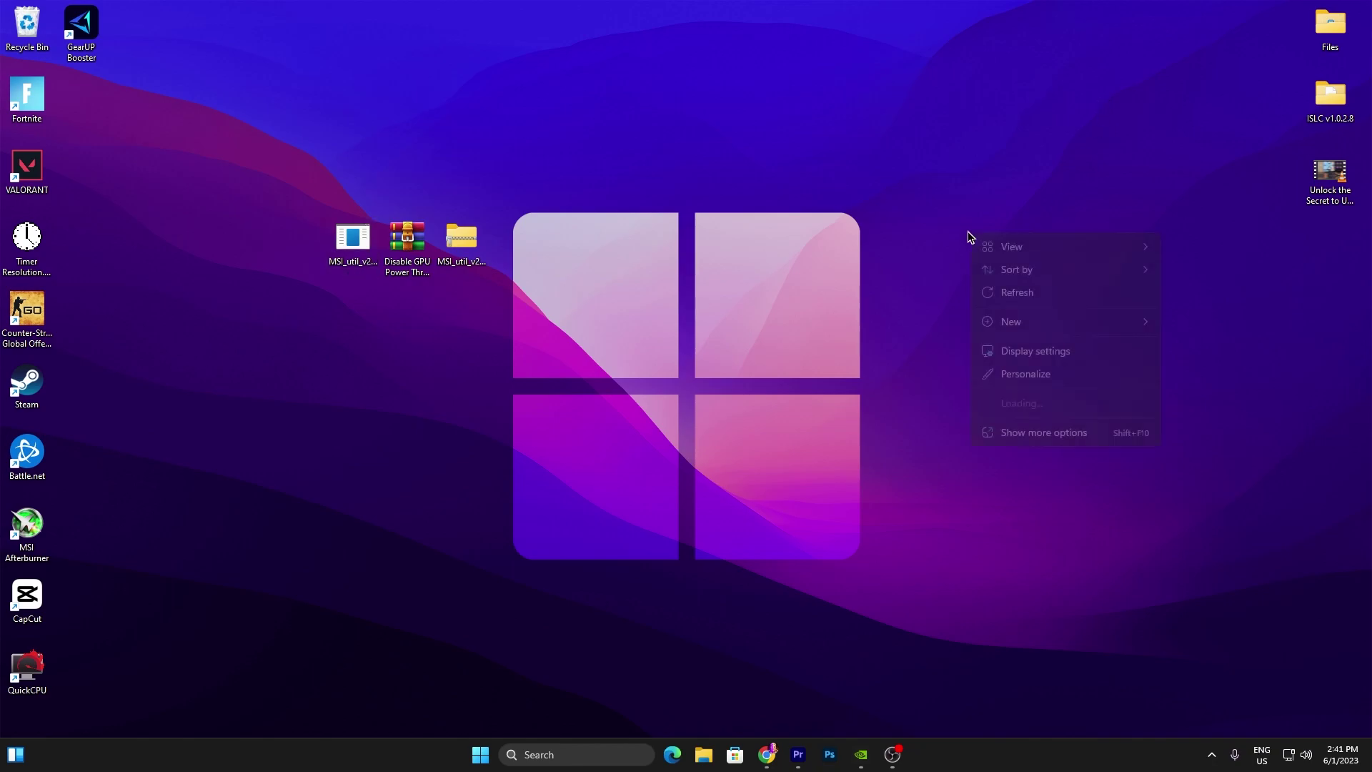
pyautogui.click(1042, 435)
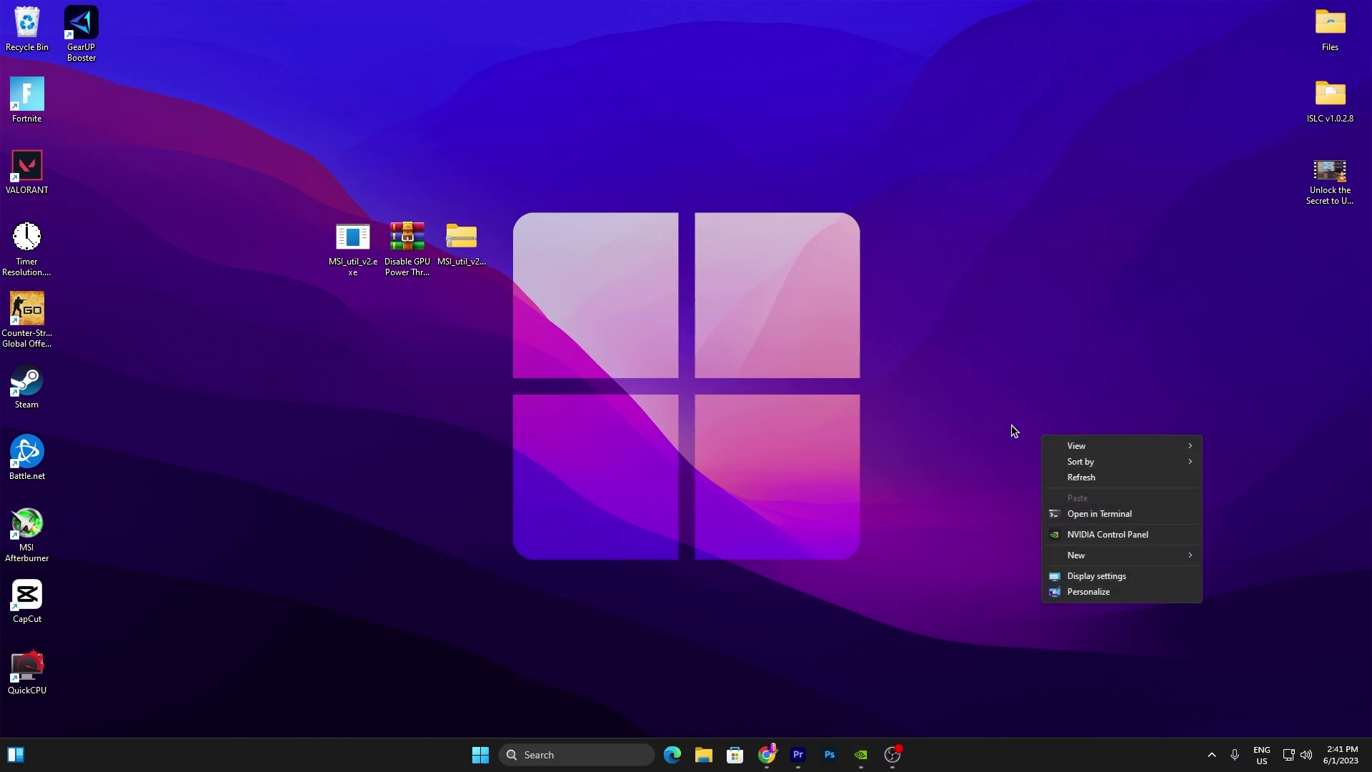
pyautogui.click(1094, 535)
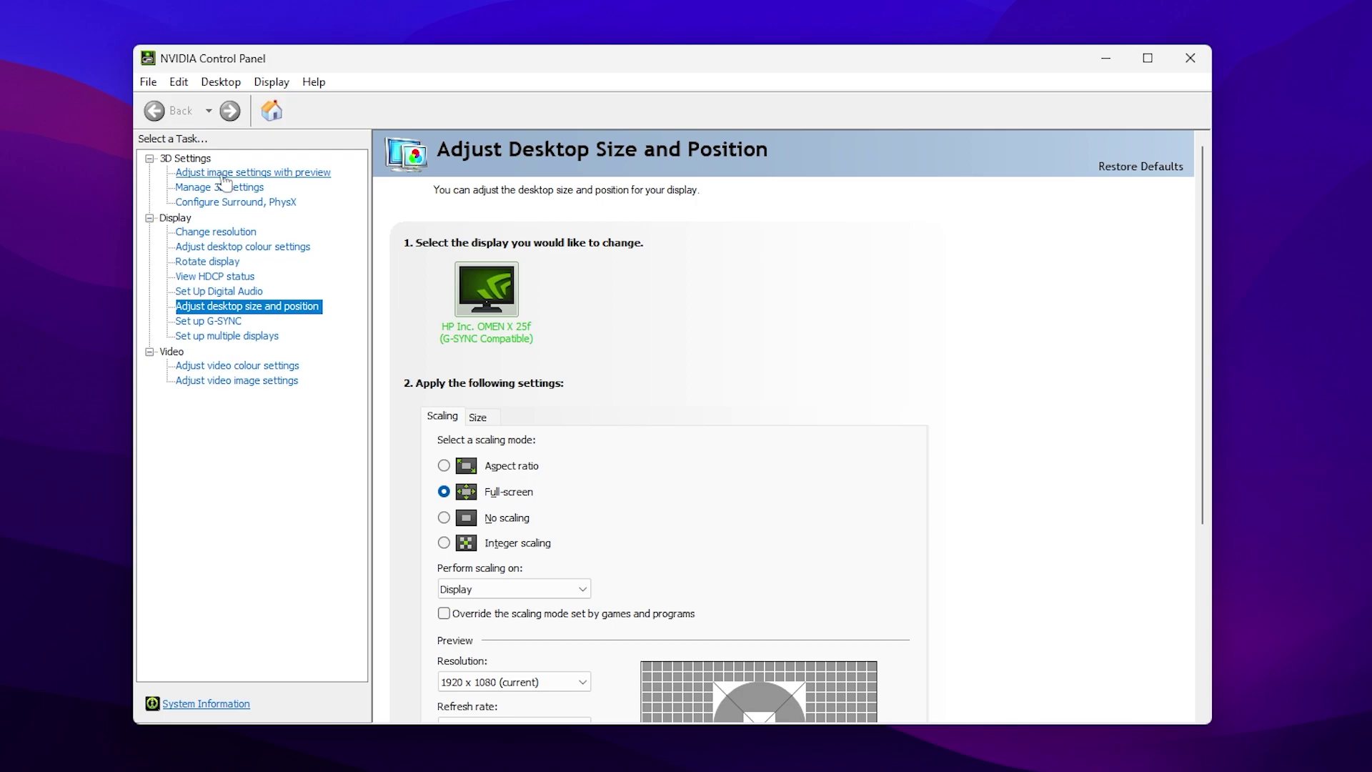
pyautogui.click(224, 175)
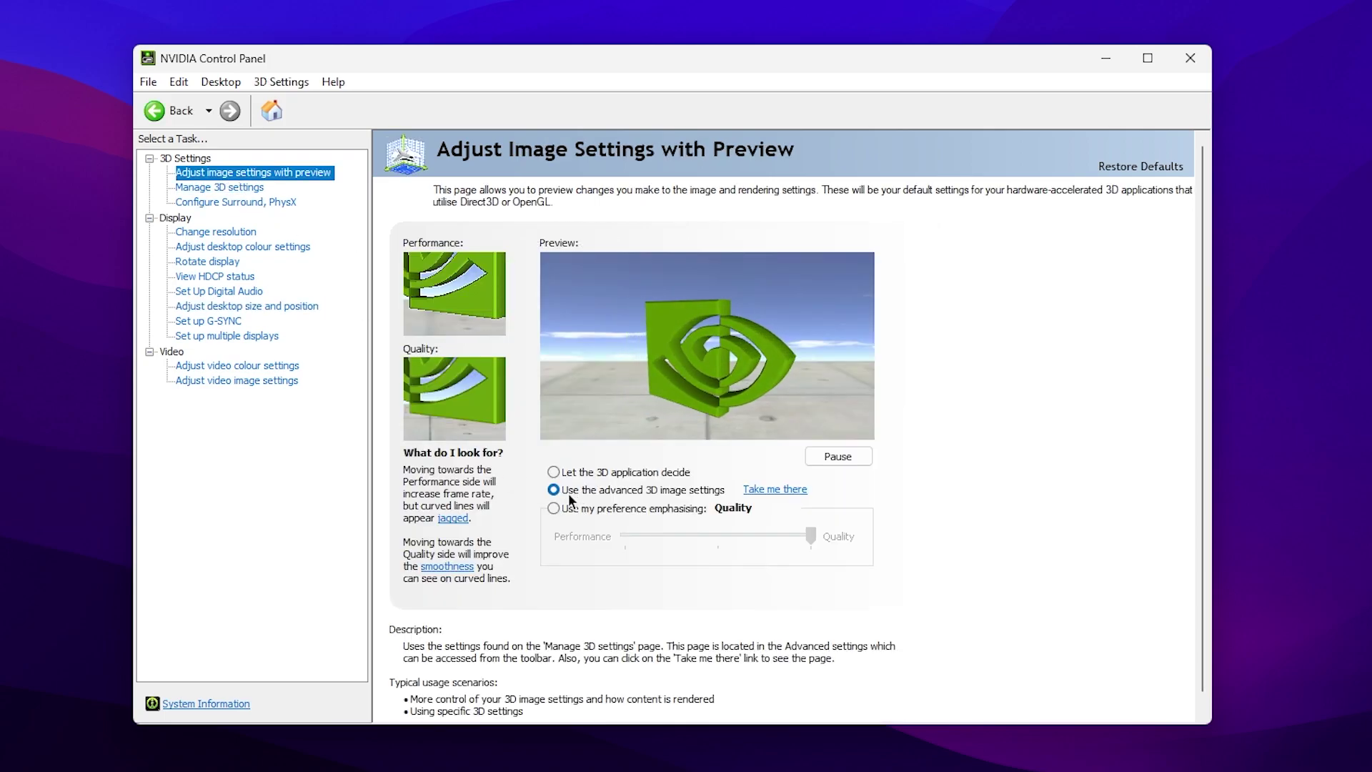
pyautogui.click(195, 188)
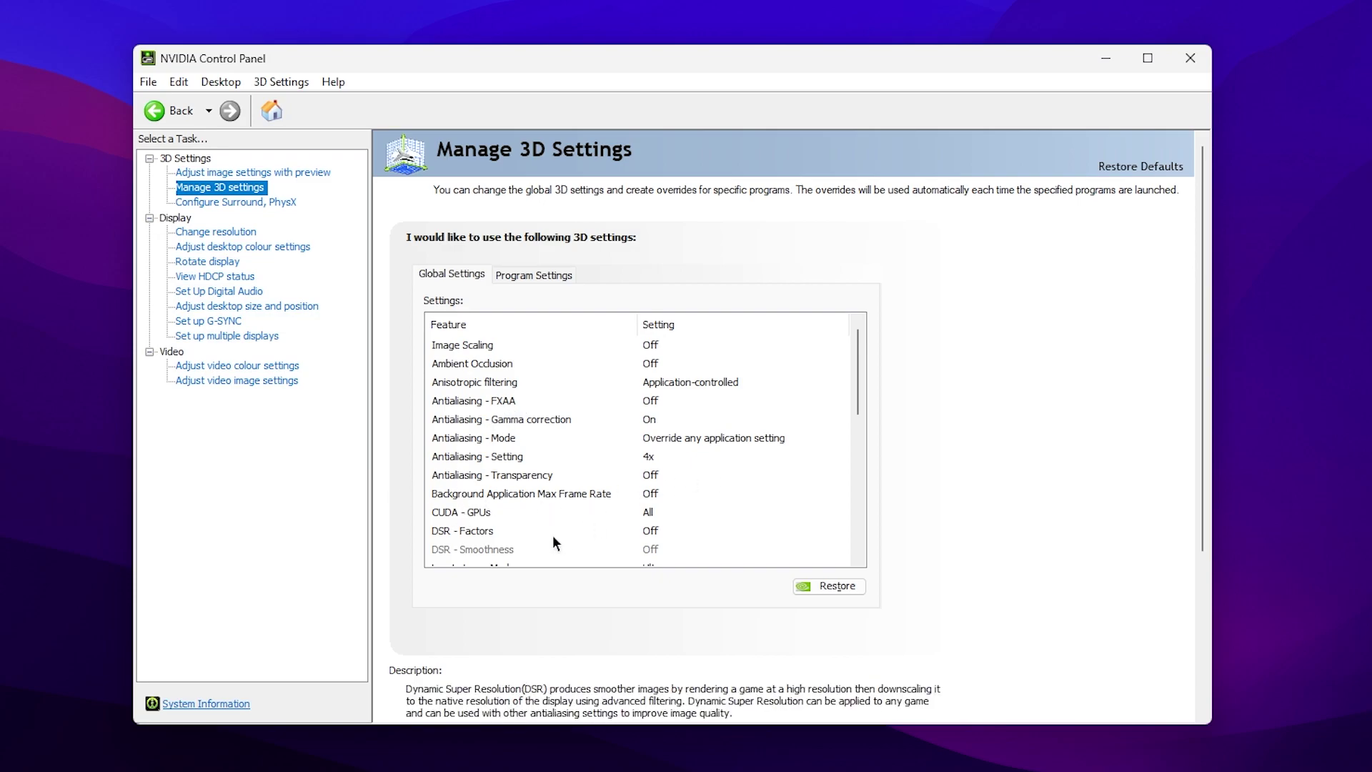
# Step: Check that the Global 3D settings favour maximum performance, then go to Adjust Desktop Size and Position
pyautogui.scroll(-1, 536, 522)
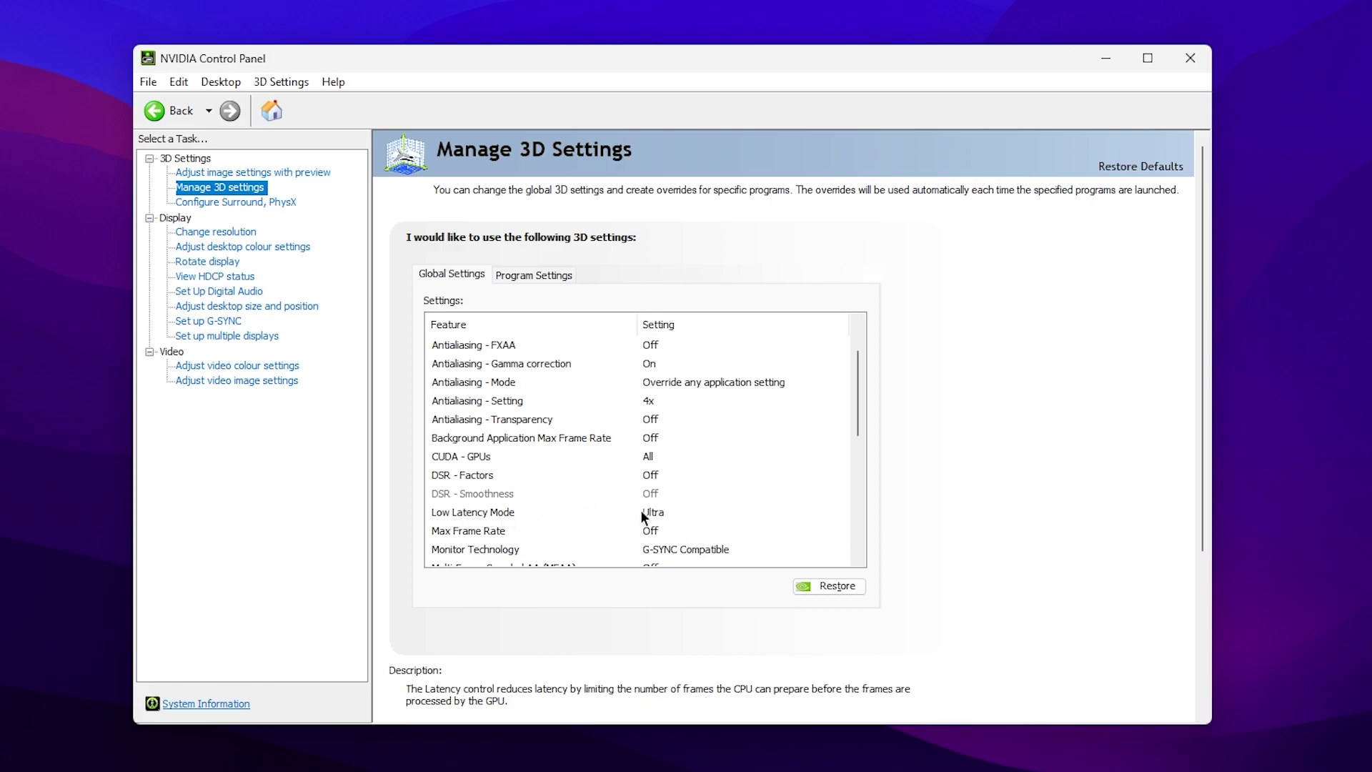
pyautogui.scroll(-2, 642, 514)
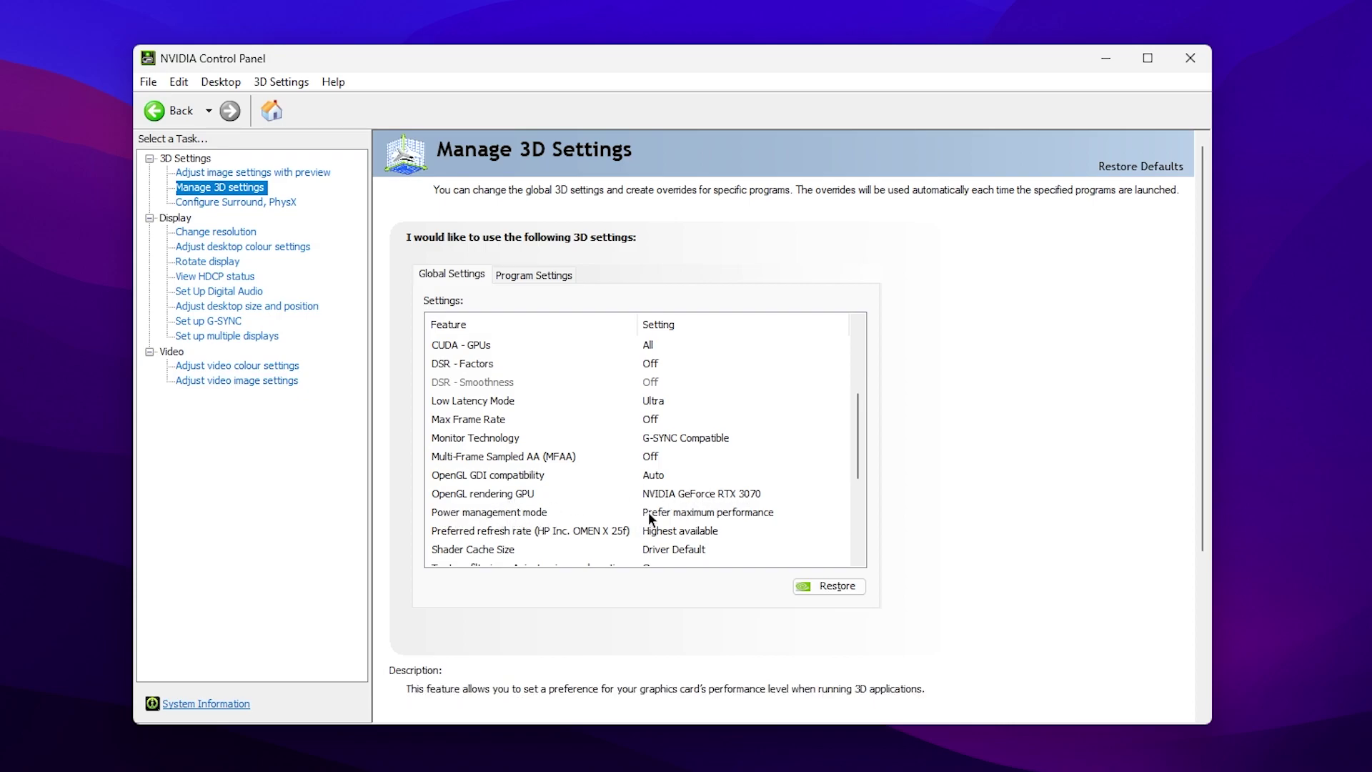
pyautogui.scroll(-2, 715, 429)
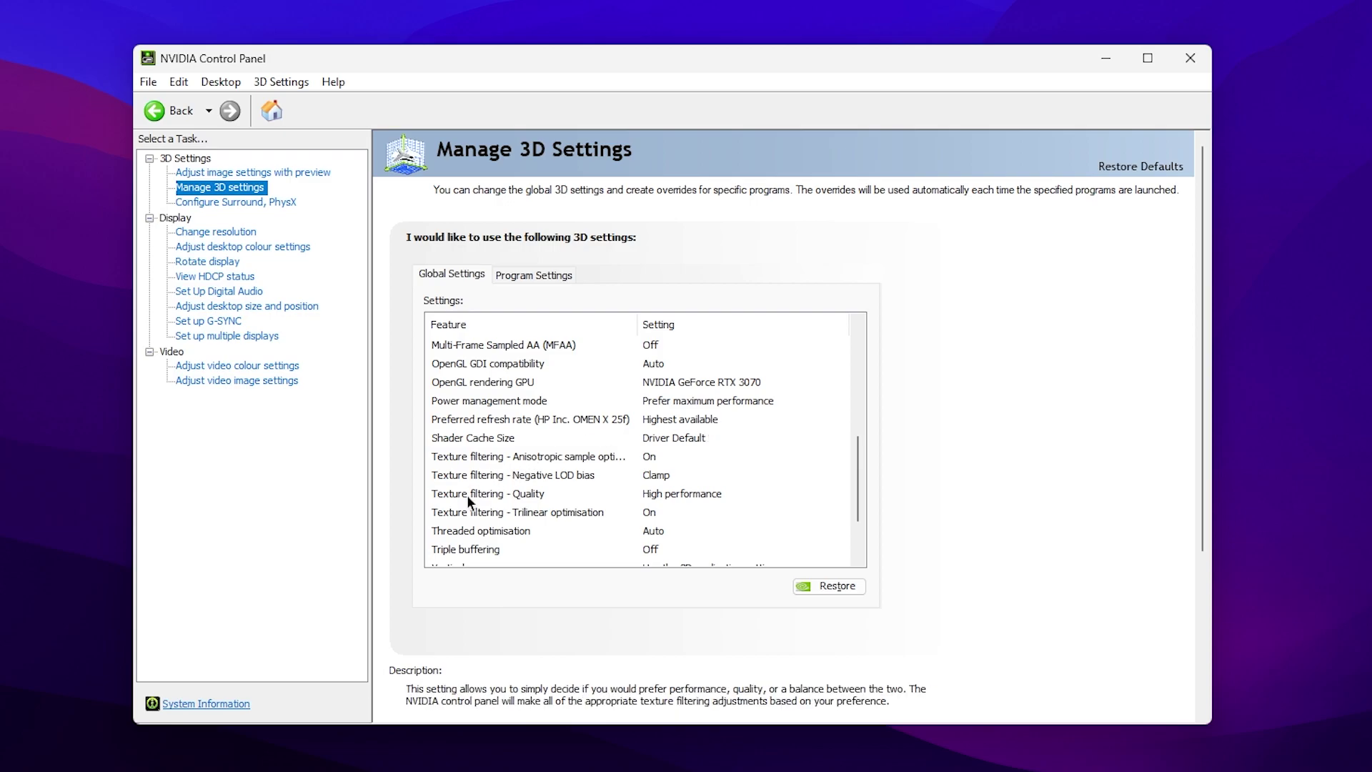
pyautogui.scroll(-2, 729, 491)
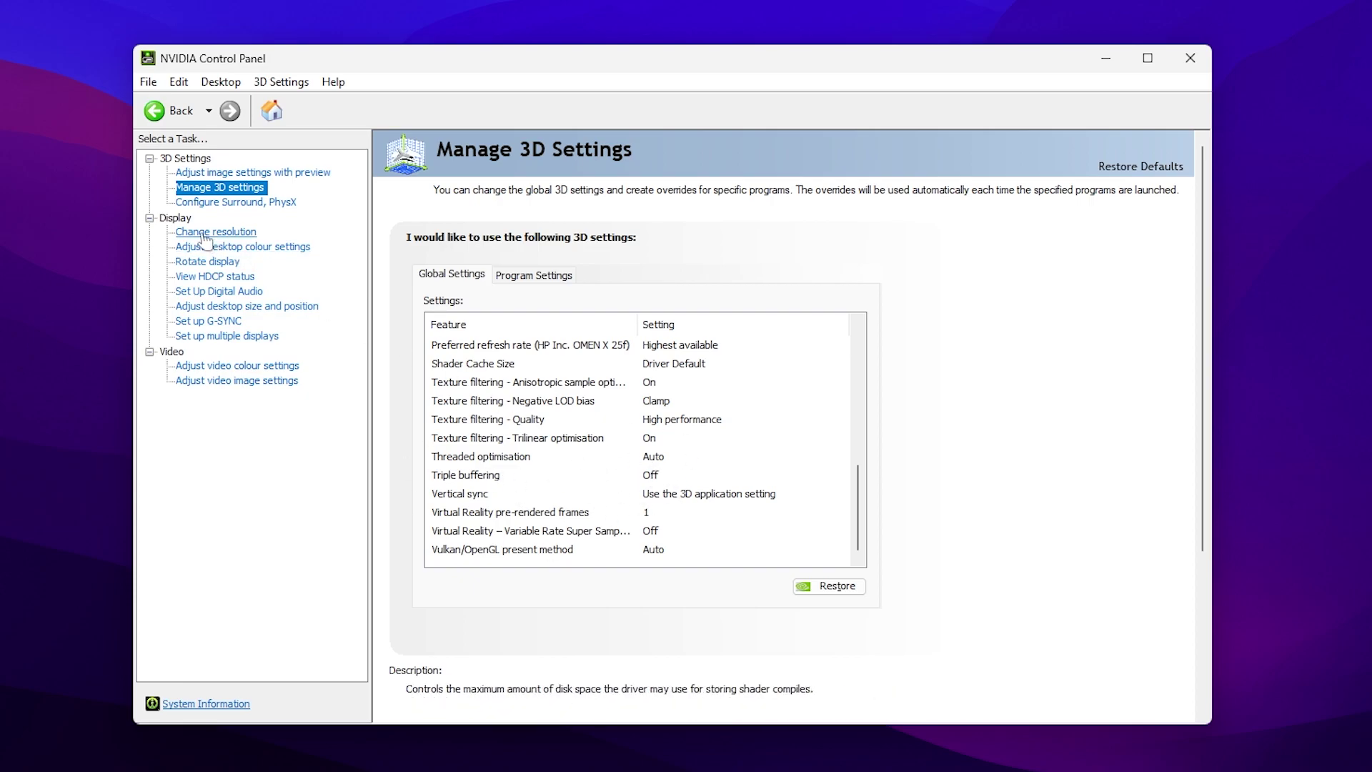
pyautogui.click(236, 307)
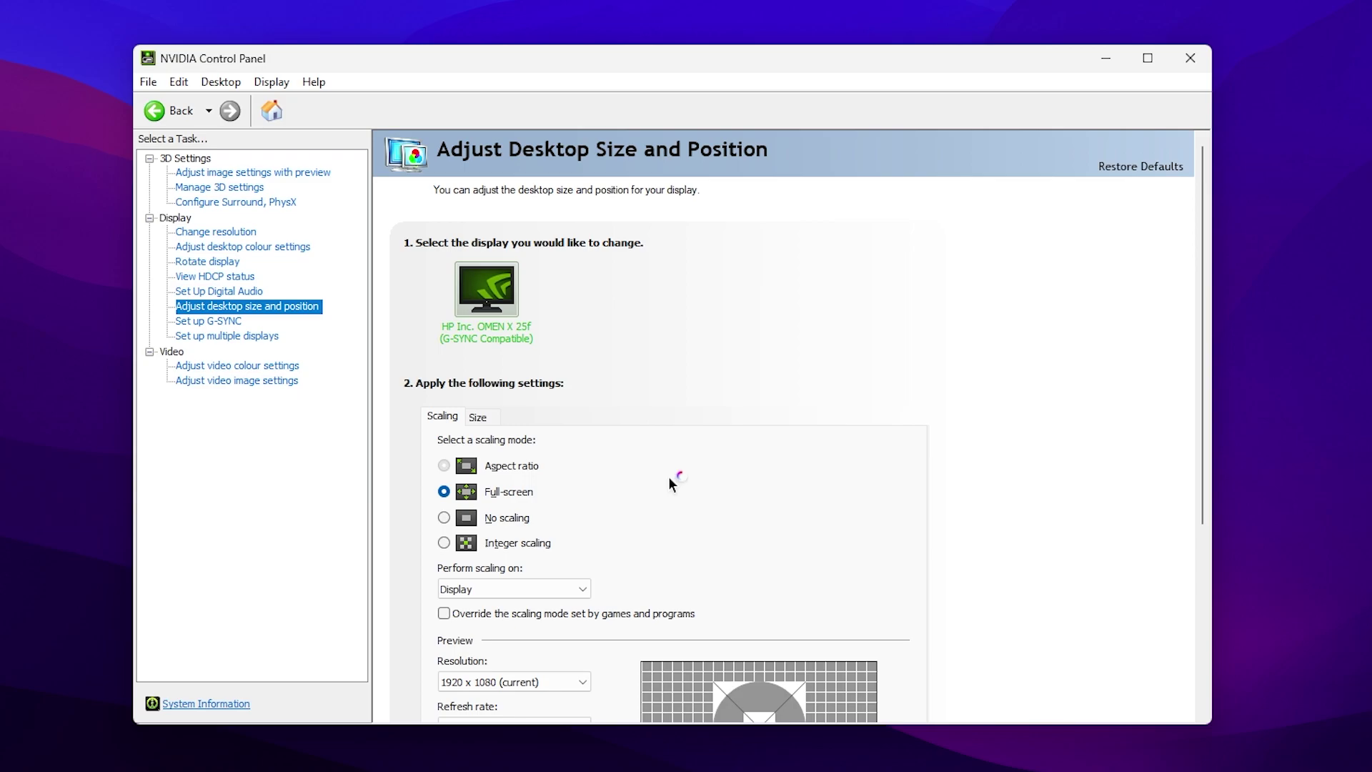
# Step: Confirm Full-screen scaling and the refresh rate, close NVIDIA Control Panel, then draw the M249 in CS:GO
pyautogui.scroll(-2, 958, 420)
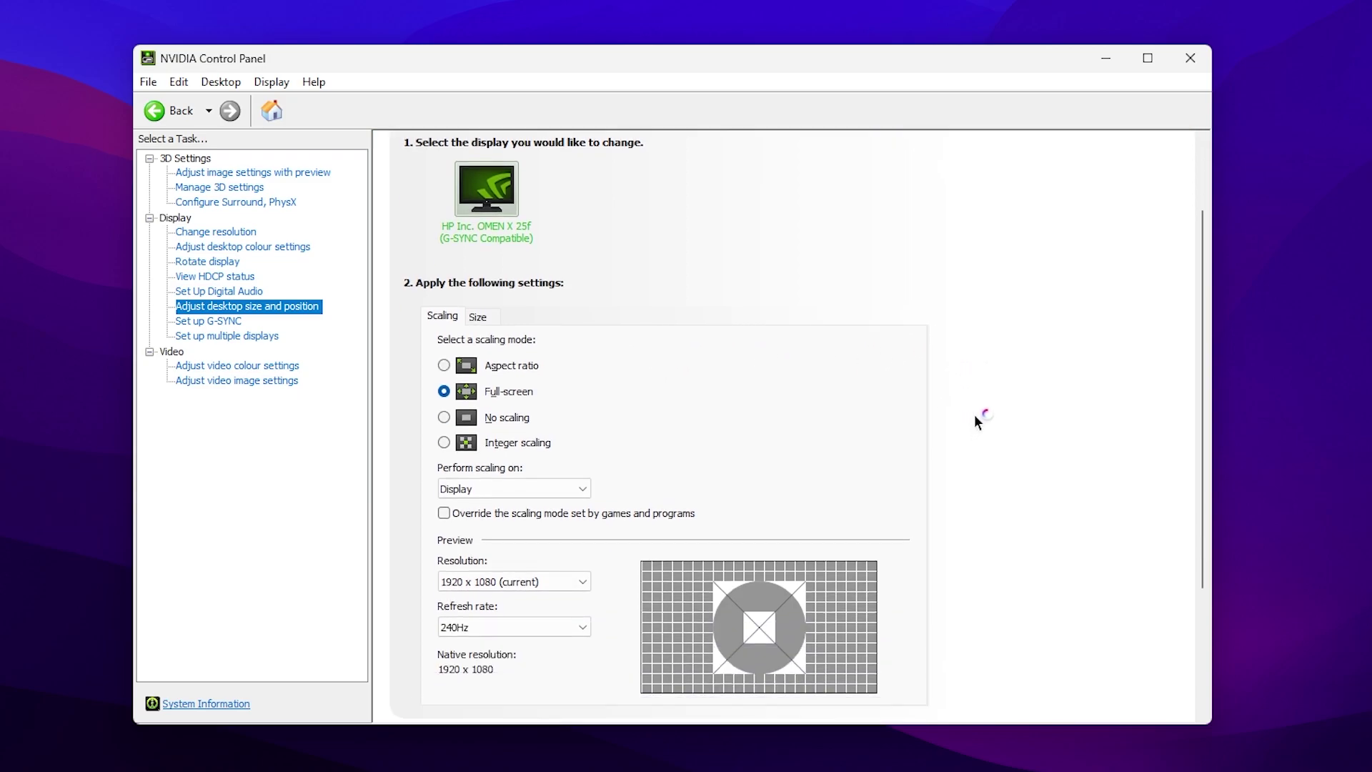
pyautogui.scroll(-3, 975, 414)
pyautogui.scroll(-1, 965, 577)
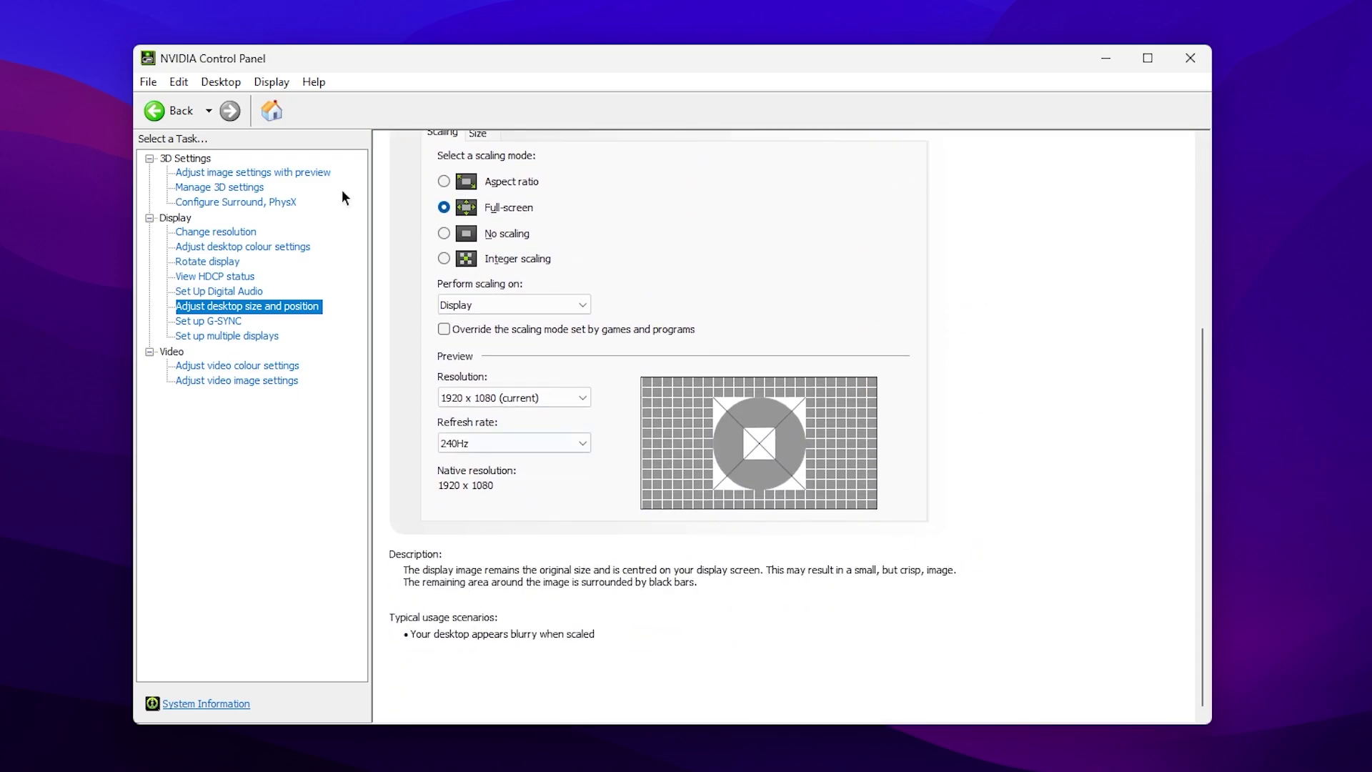
pyautogui.click(1191, 57)
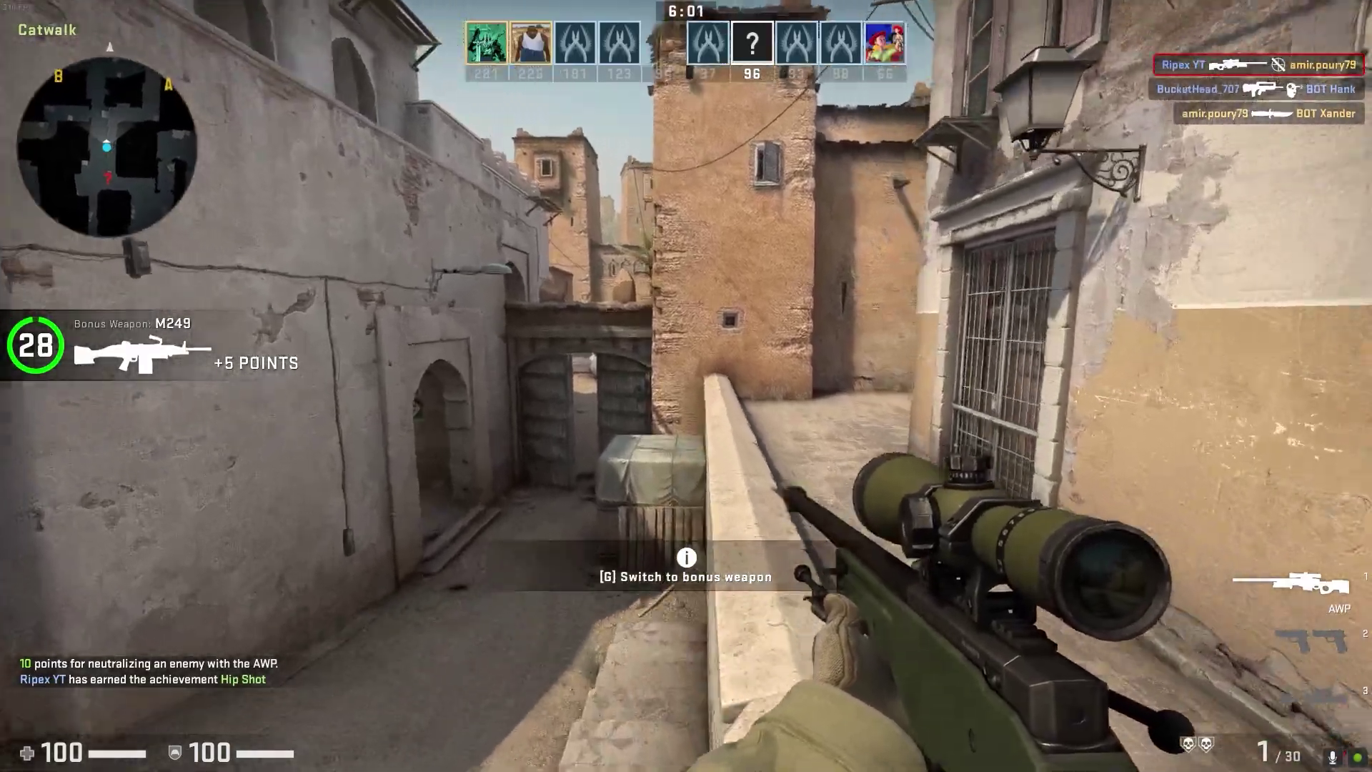
pyautogui.press('g')
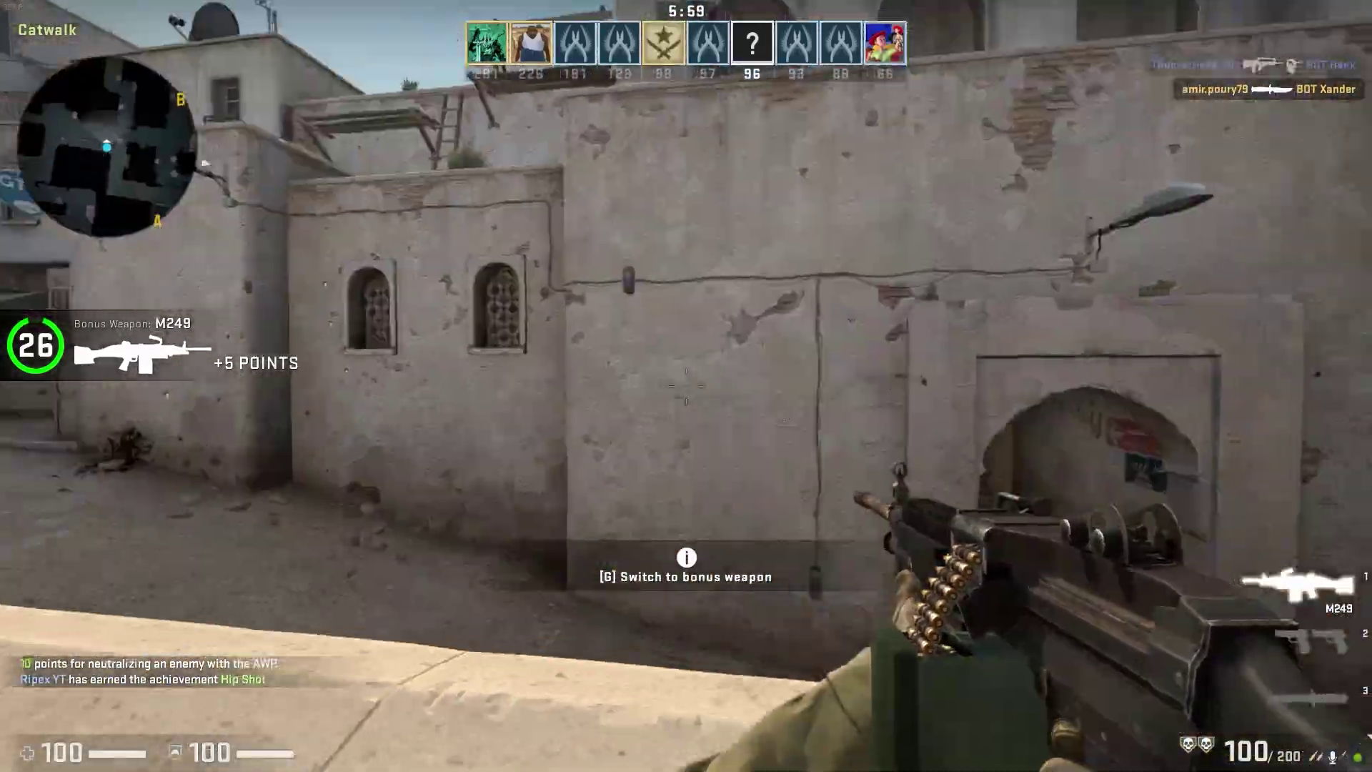